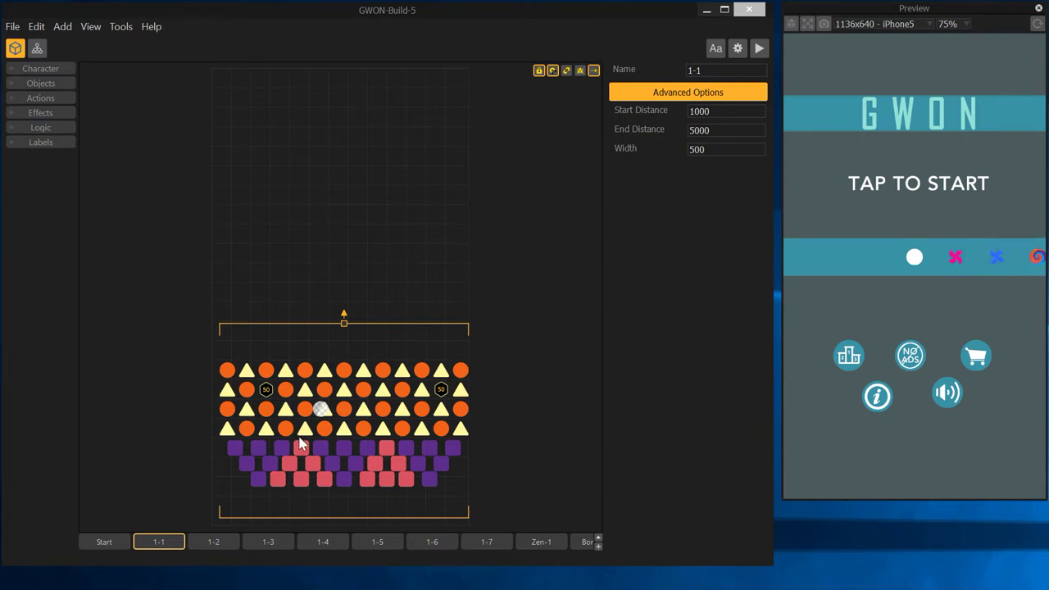
Expand the Character assets in the game project and select the Pink Pinwheel character
click(13, 72)
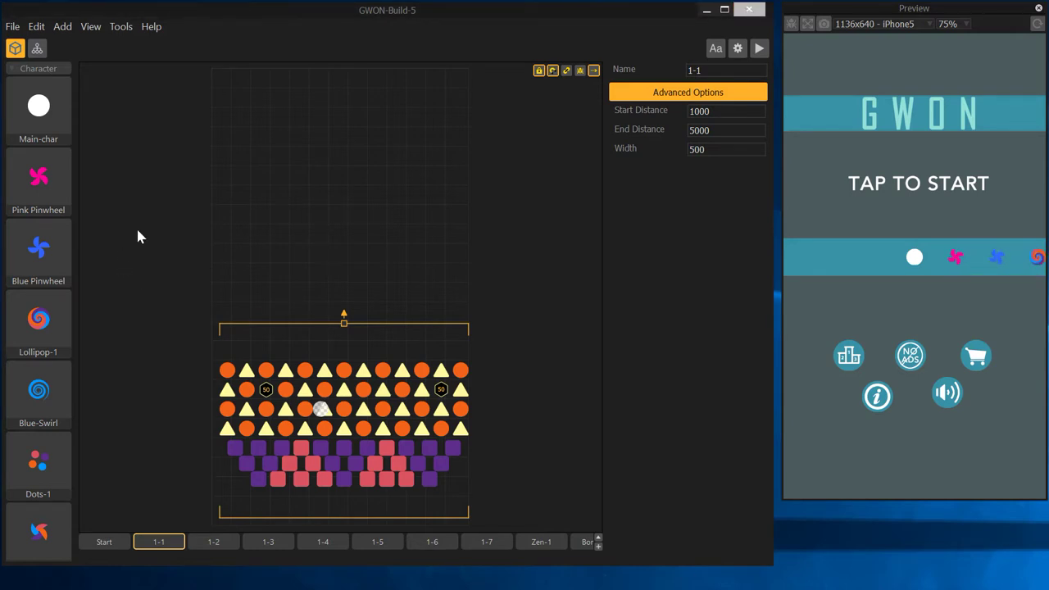
click(38, 179)
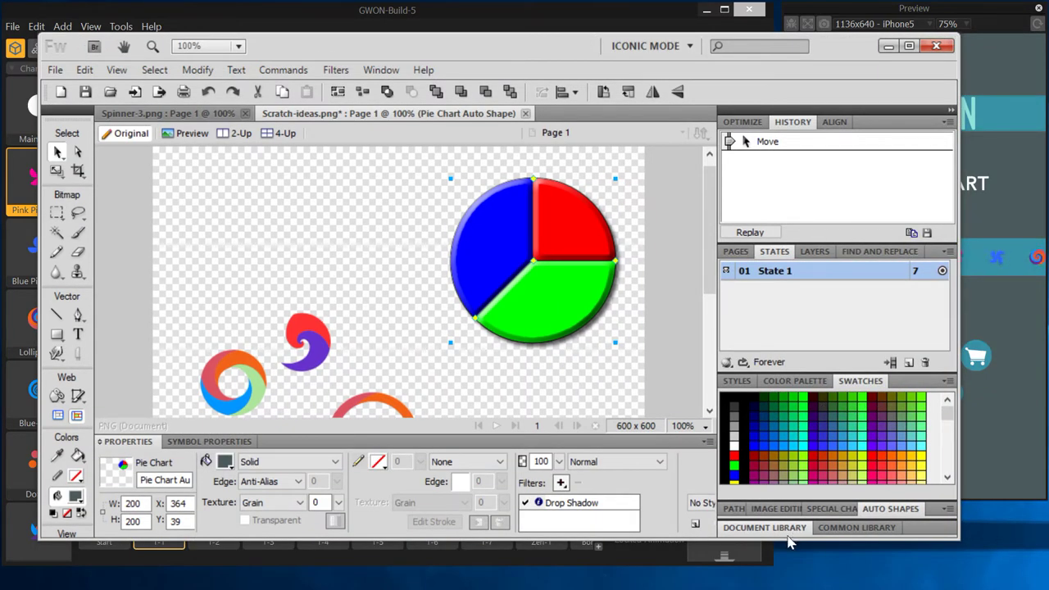
Switch to Fireworks, make its window taller, and move the three small coloured pinwheels in Scratch-ideas.png apart to free canvas space
drag(789, 543, 789, 581)
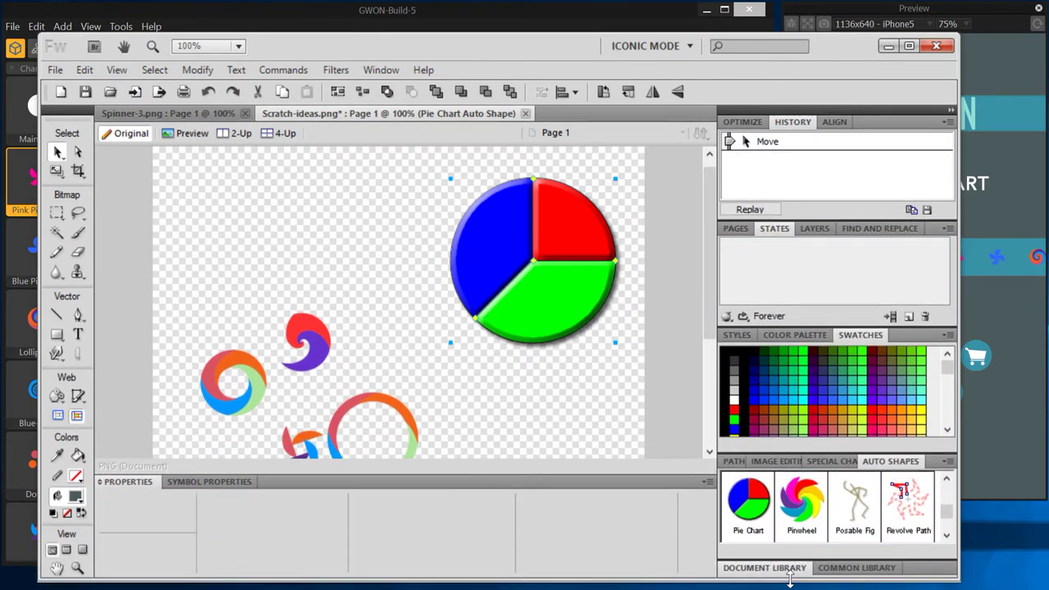
click(300, 328)
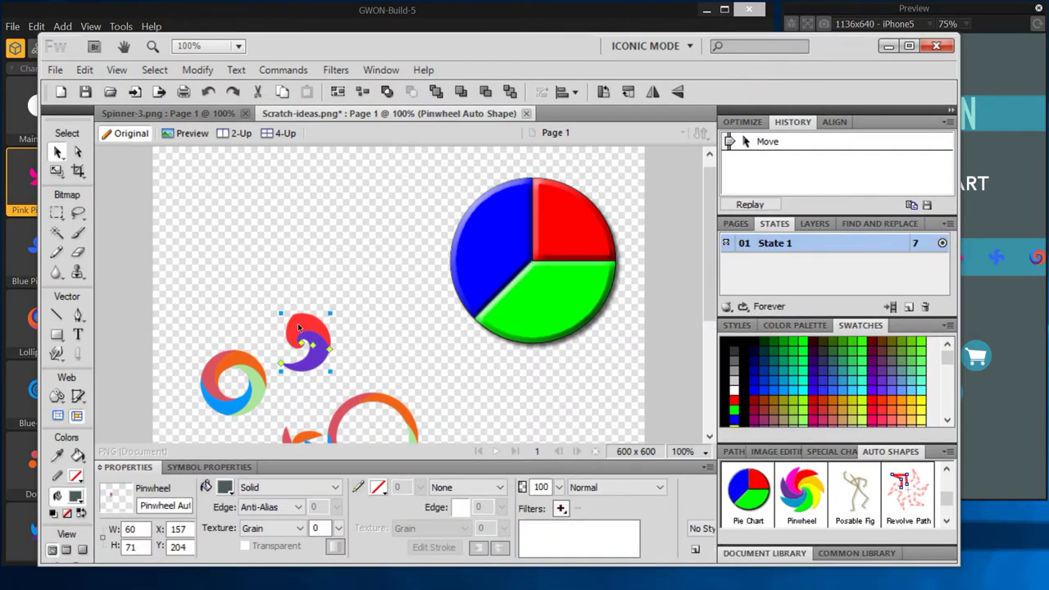
drag(299, 328, 322, 232)
drag(254, 364, 254, 287)
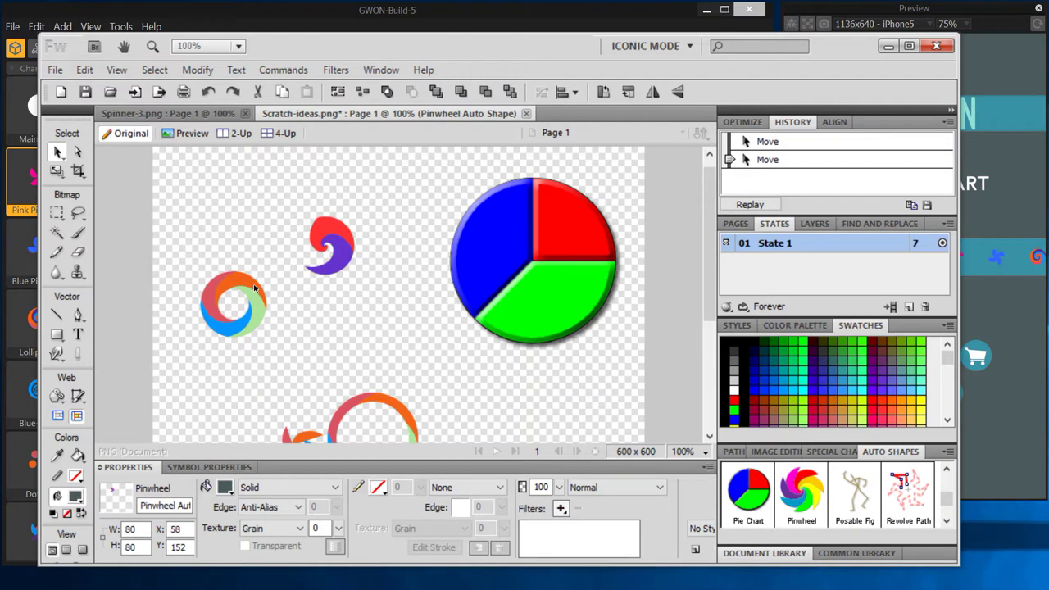
drag(389, 407, 486, 357)
click(469, 389)
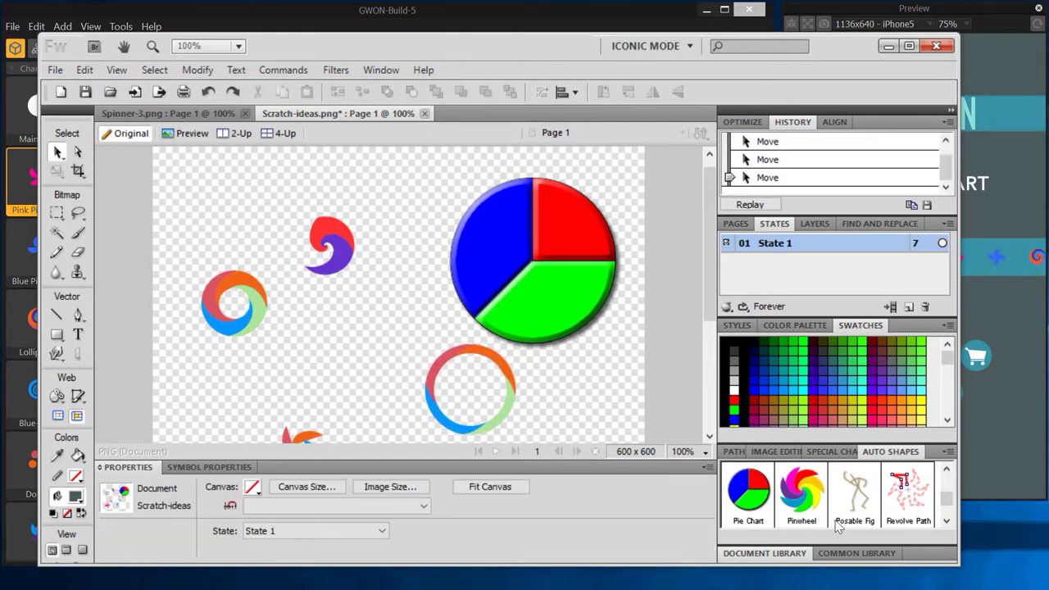
Place a new Pinwheel auto shape, about 120 px across, in the free space between the existing shapes
scroll(803, 490, down, 3)
scroll(807, 490, down, 4)
scroll(814, 492, up, 5)
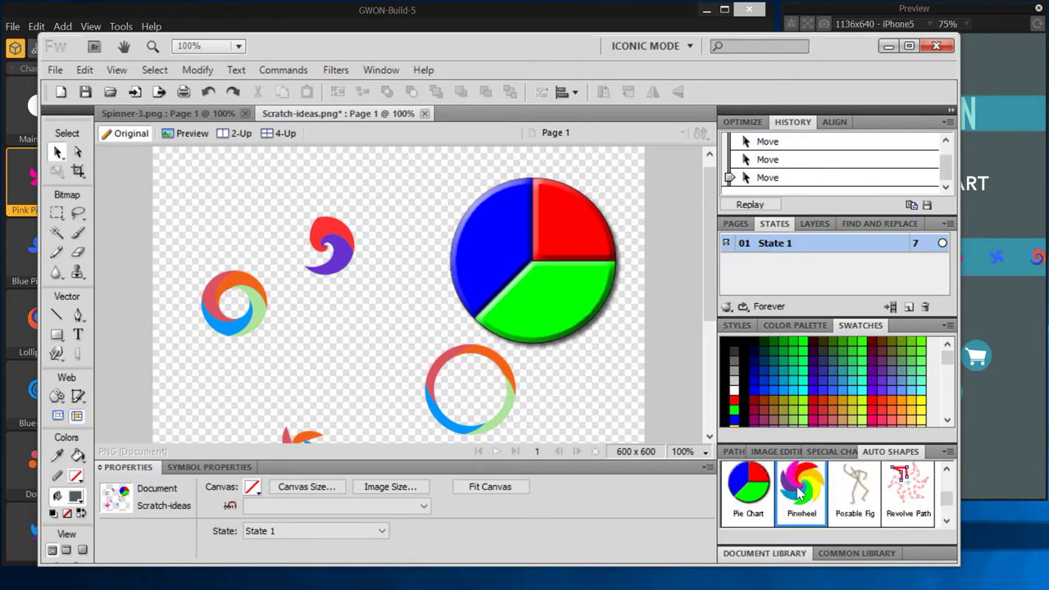
drag(804, 490, 375, 333)
Fill one blade of the new pinwheel with yellow #FFFF00 and the other blade with light green
key(a)
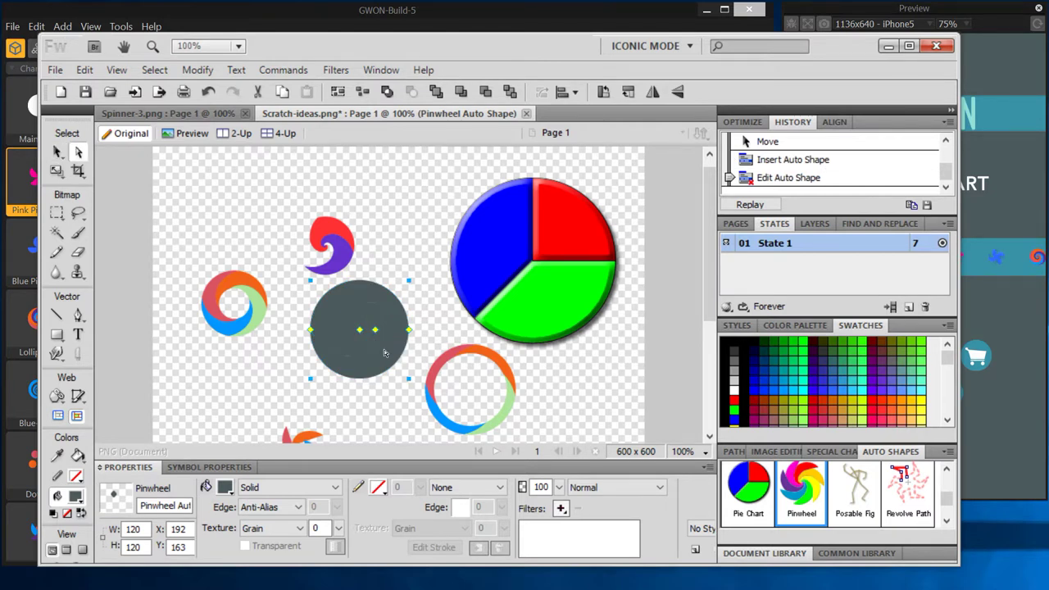
click(385, 347)
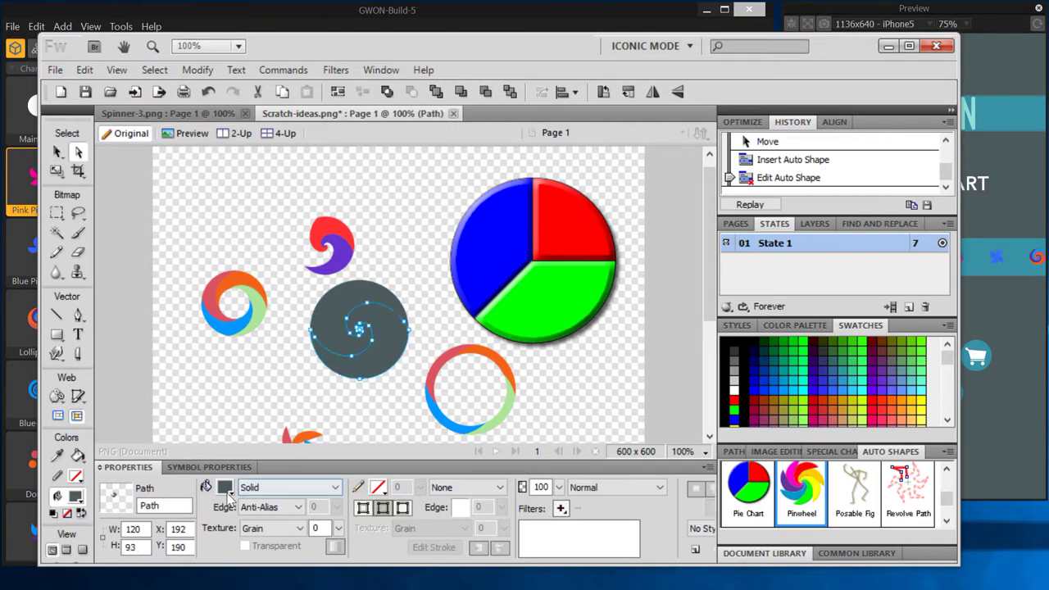
click(225, 487)
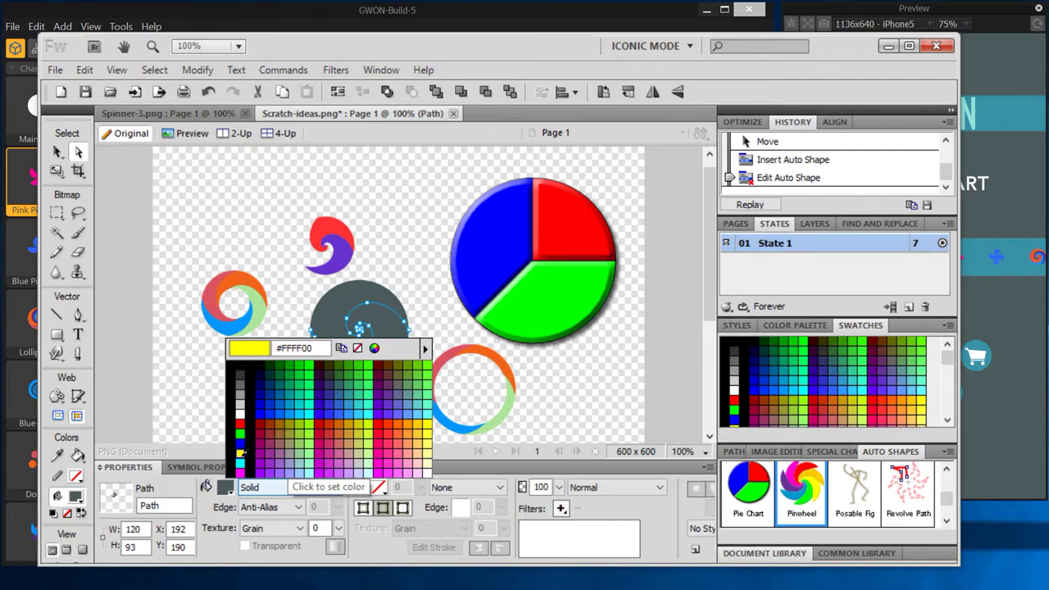
click(240, 453)
click(225, 487)
click(298, 434)
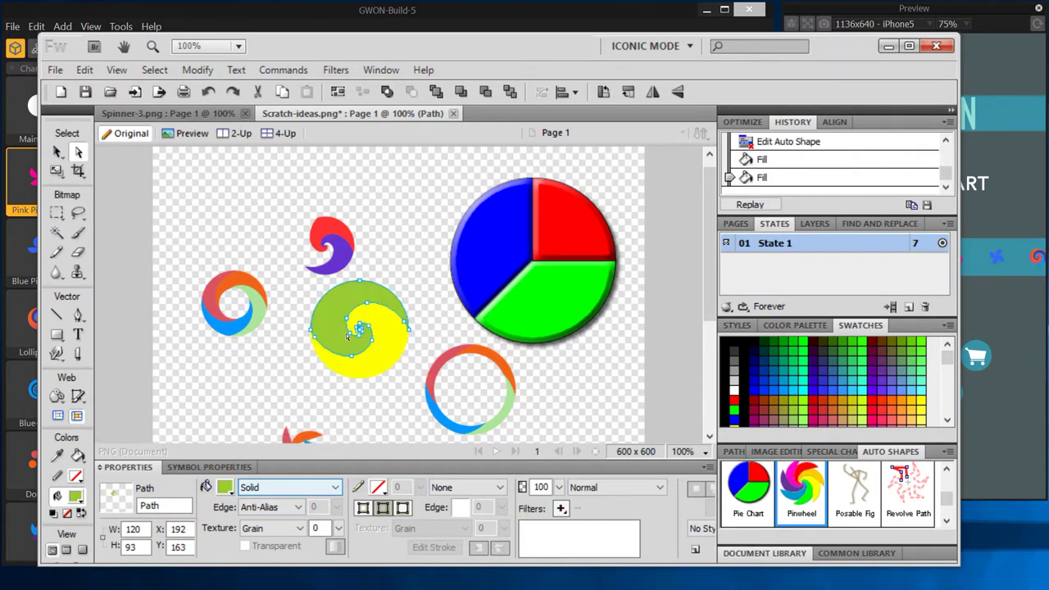
click(408, 328)
Open a round hole in the middle of the yellow-green pinwheel and move the shape to about X 195, Y 172
key(v)
click(387, 326)
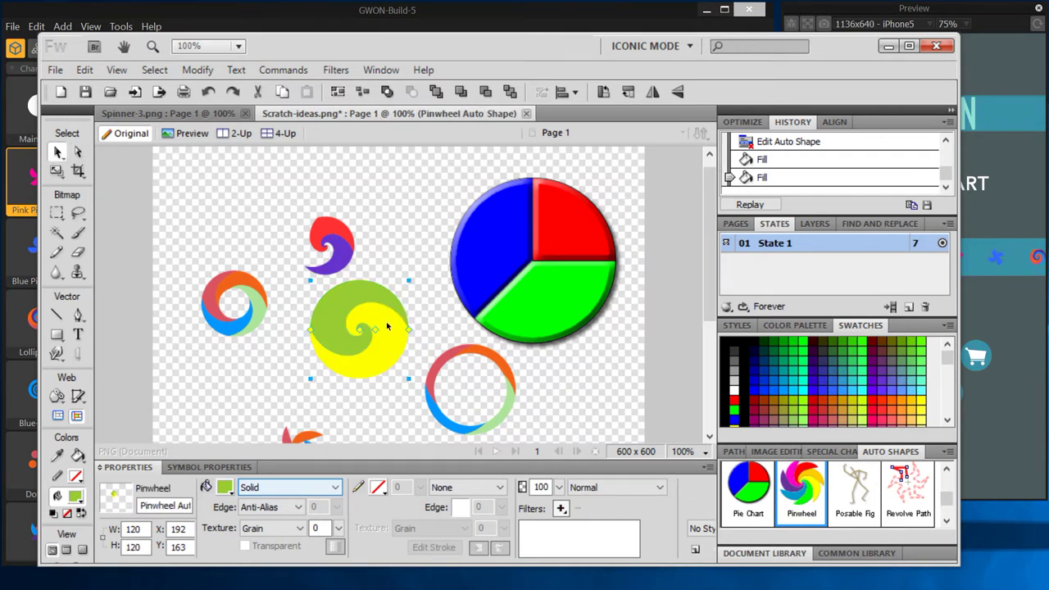
drag(376, 330, 334, 330)
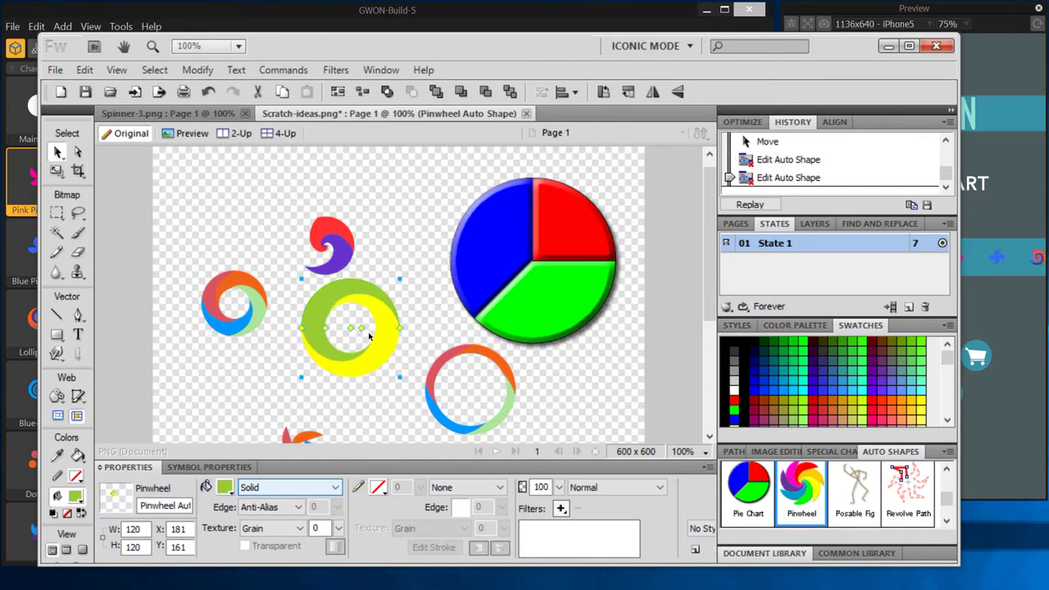
drag(366, 330, 392, 348)
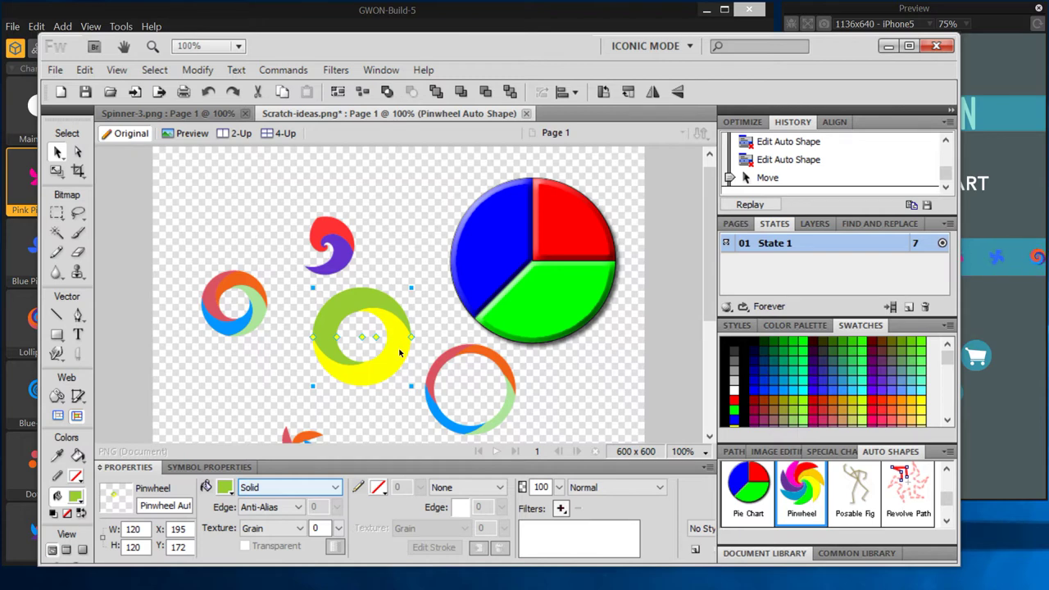
Copy the yellow-green pinwheel into a new 120 x 120 document
key(ctrl+n)
key(Return)
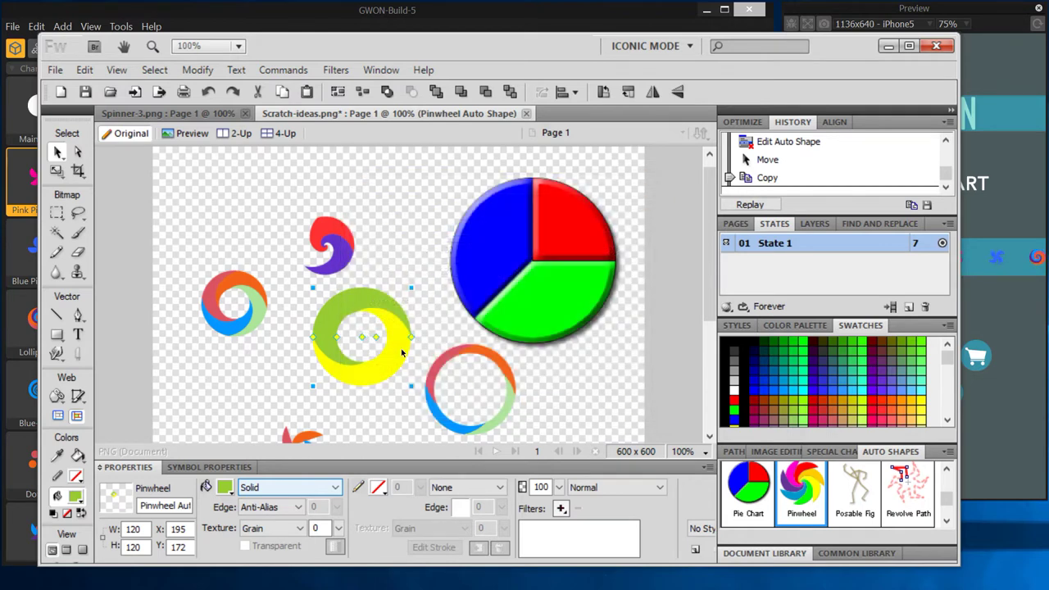
key(ctrl+v)
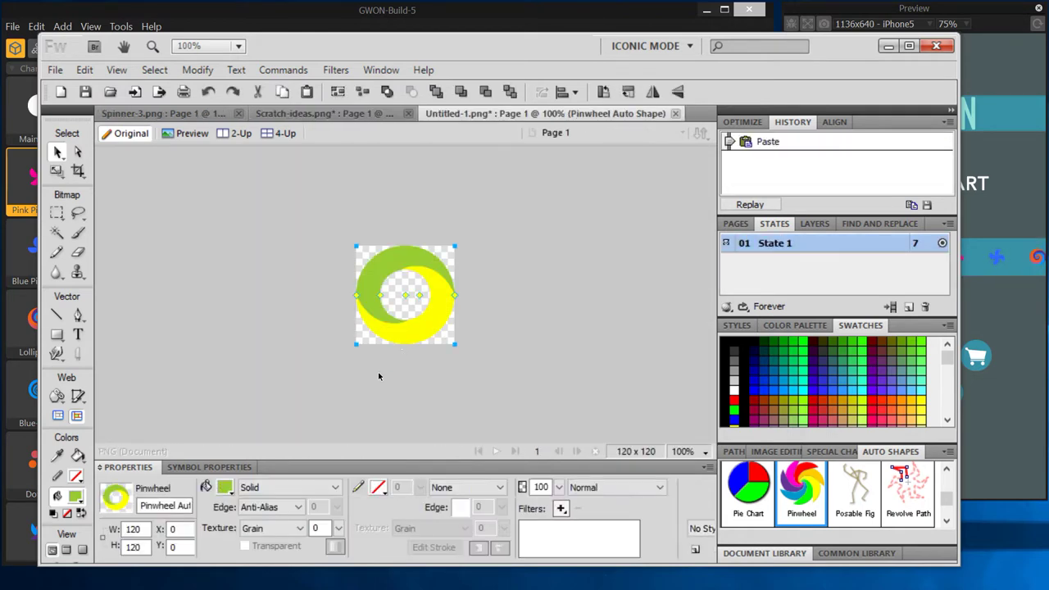
Resize the pasted pinwheel to 40 x 40 and fit the canvas to it
click(134, 529)
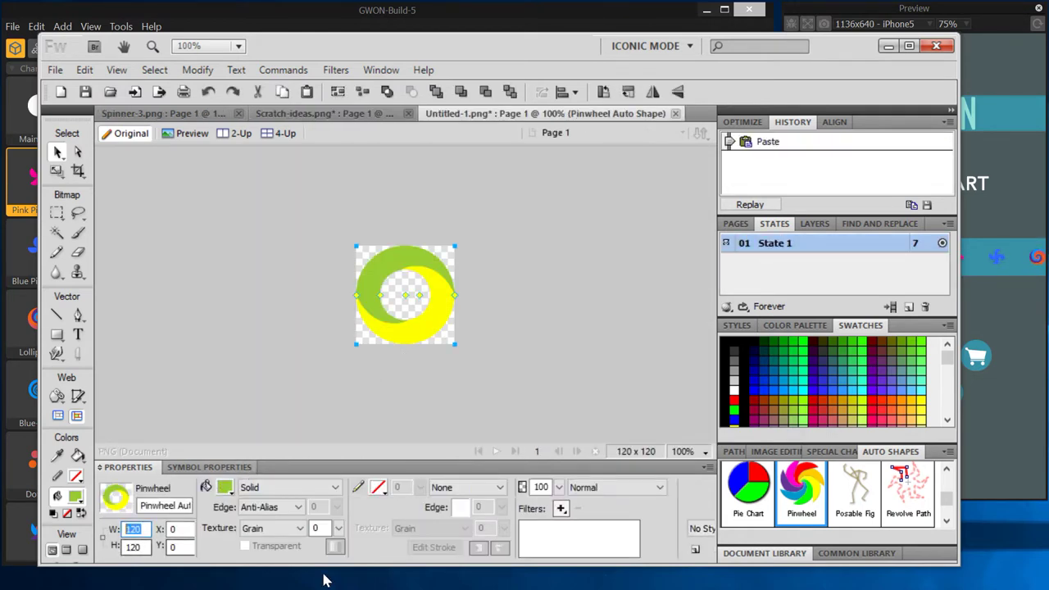
text(40)
key(Tab)
text(40)
key(Tab)
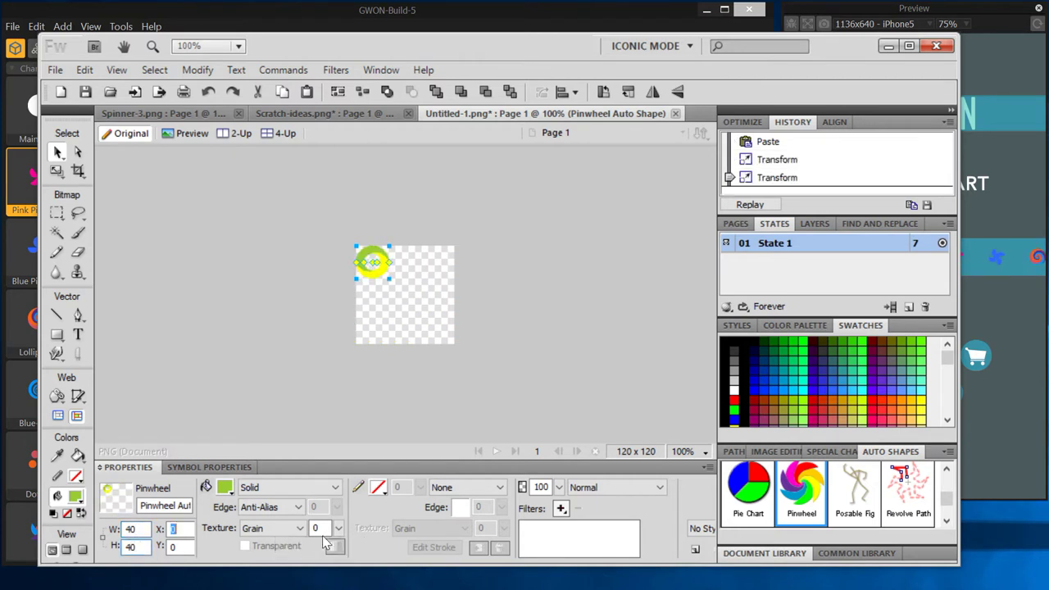
click(361, 432)
click(484, 487)
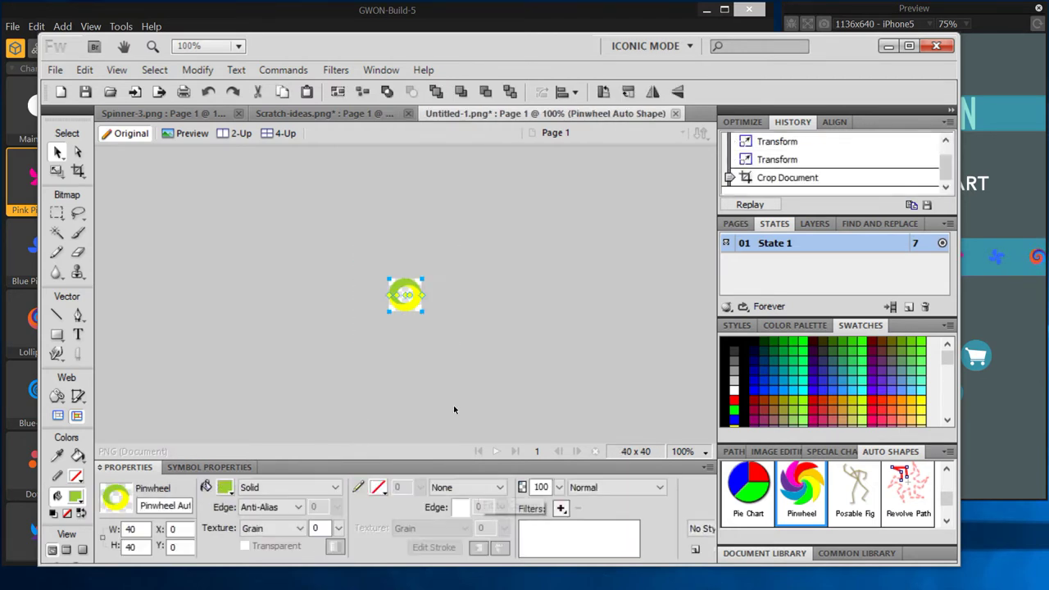
Examine the small pinwheel at 600% zoom and look through the available saved commands for rotation
click(421, 347)
key(ctrl+equal)
key(ctrl+equal)
key(ctrl+equal)
key(ctrl+equal)
key(ctrl+equal)
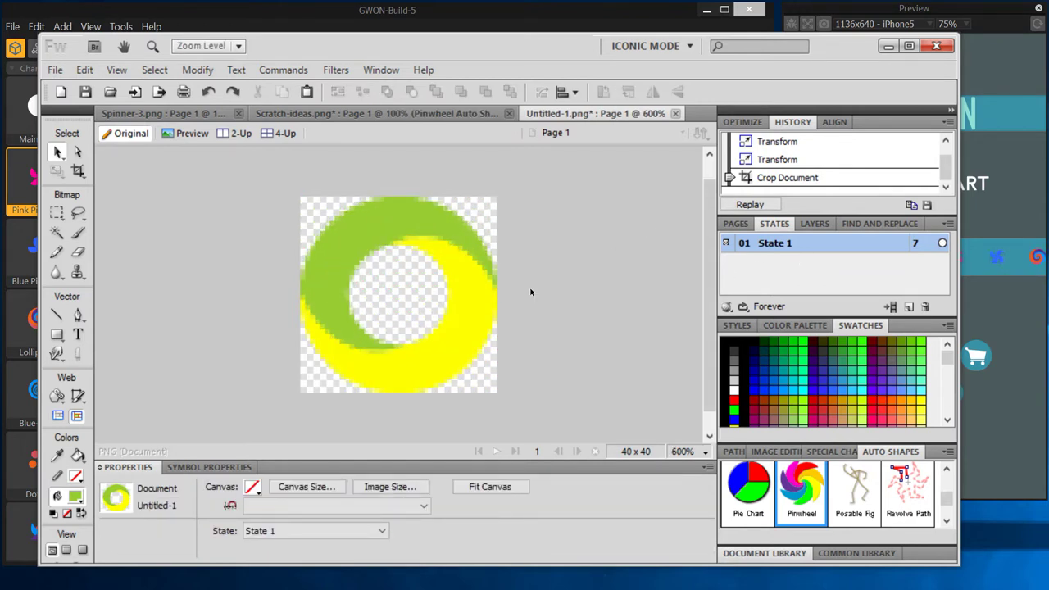
click(461, 255)
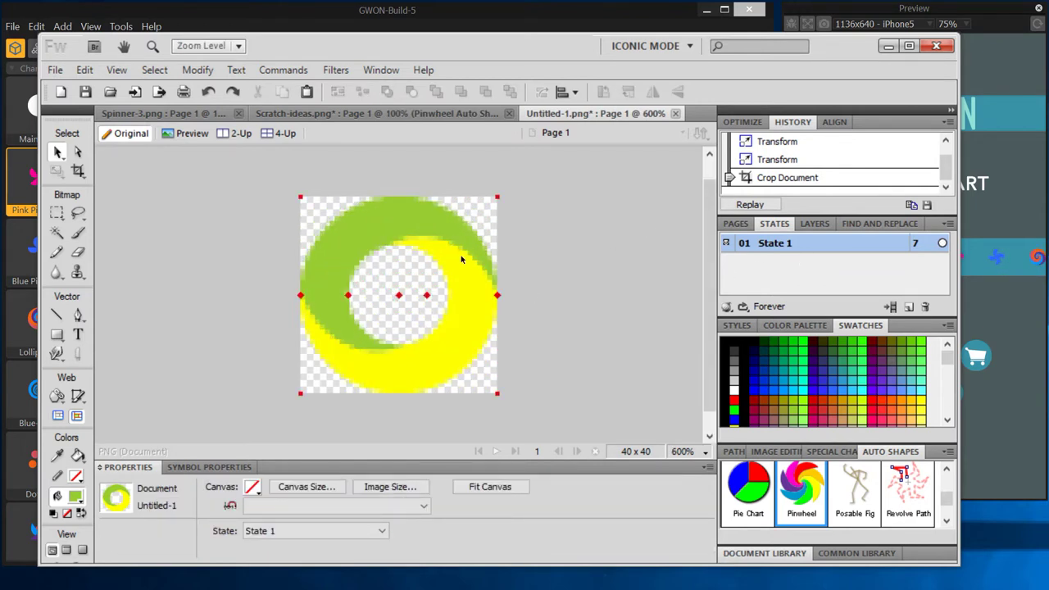
click(580, 236)
click(283, 70)
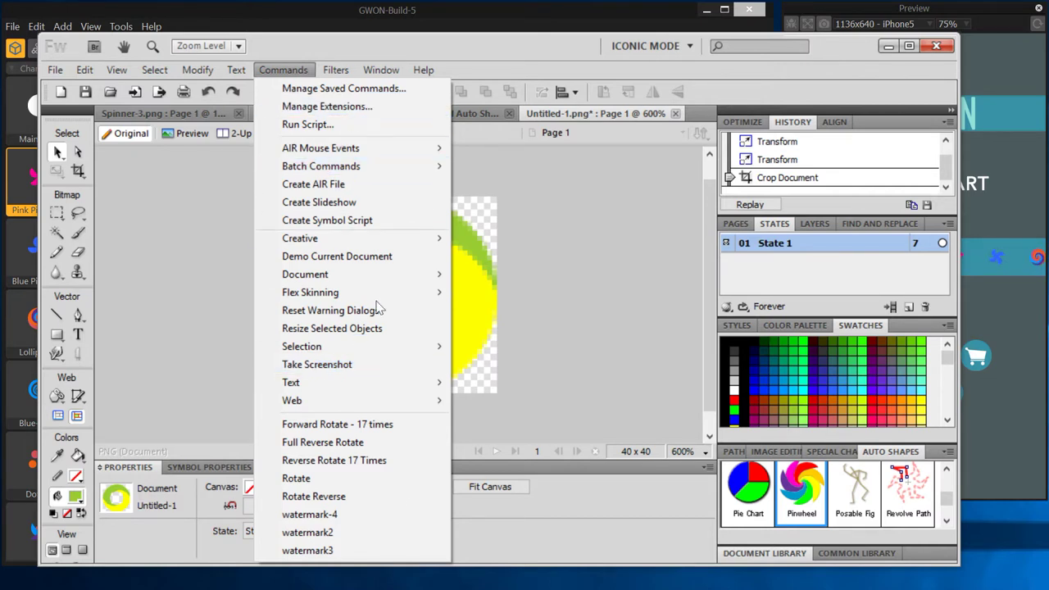
click(608, 346)
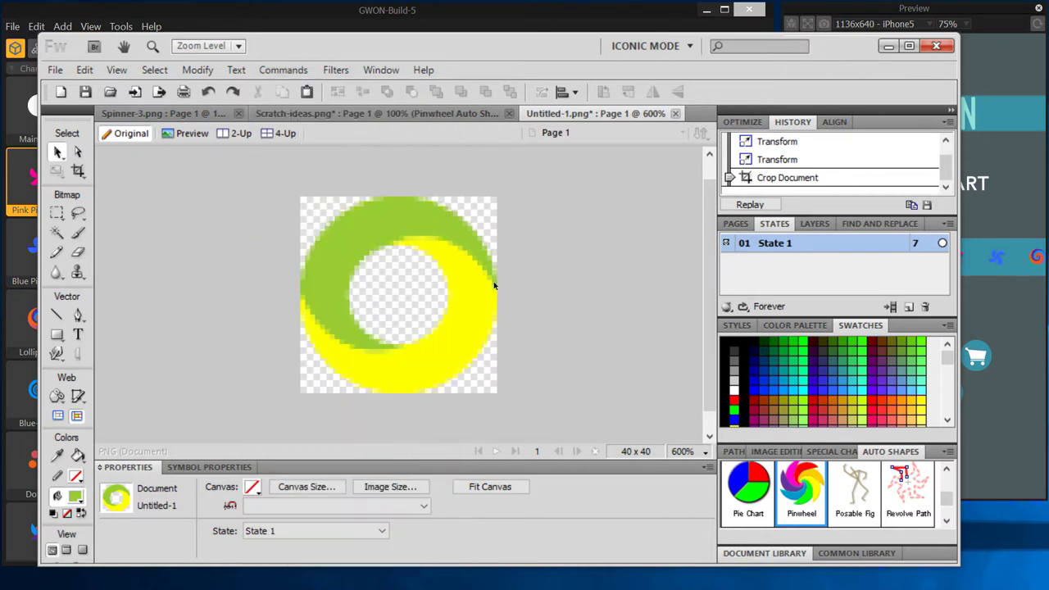
Try rotating the pinwheel counterclockwise with Numeric Transform, and undo that rotation
click(492, 281)
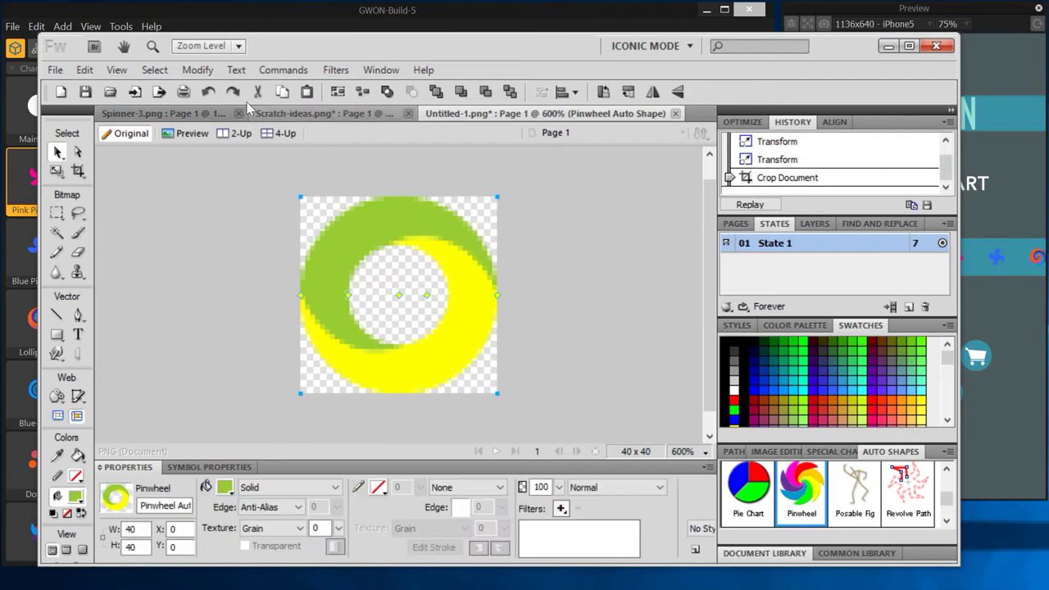
click(206, 72)
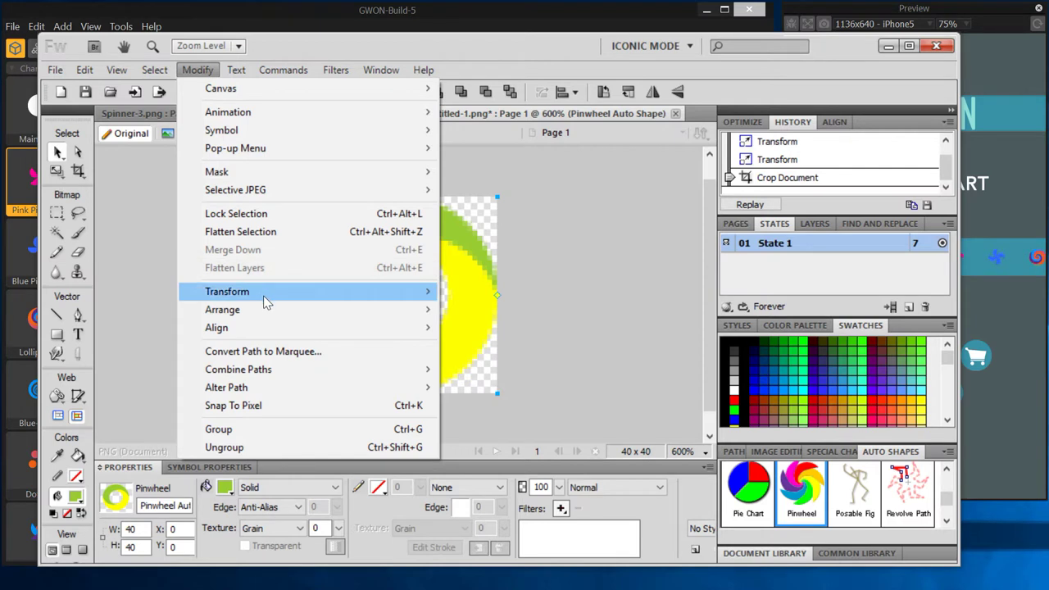
mouse_move(276, 396)
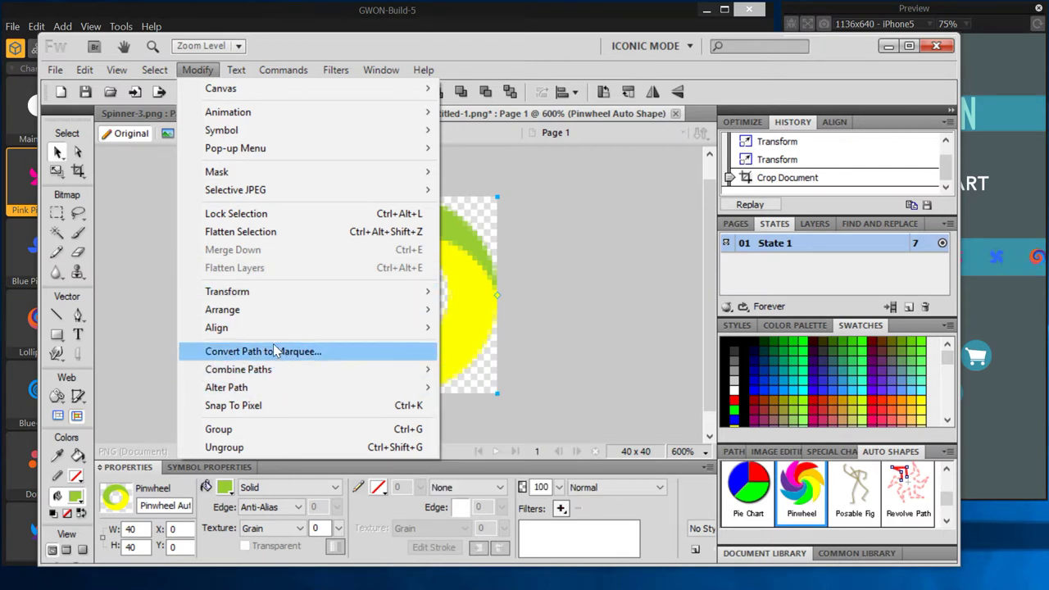
mouse_move(309, 302)
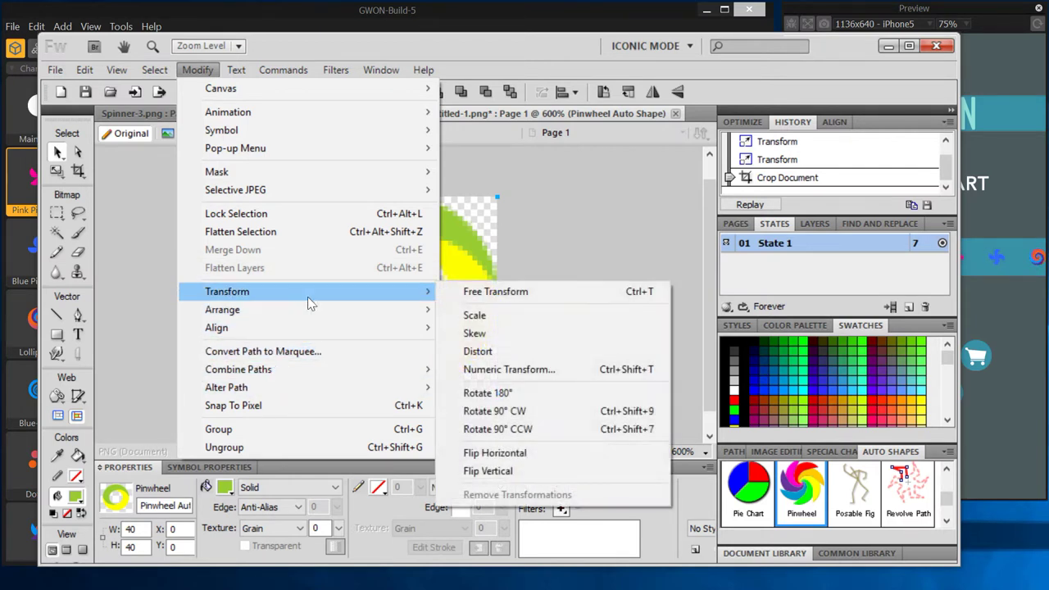
click(536, 370)
click(499, 262)
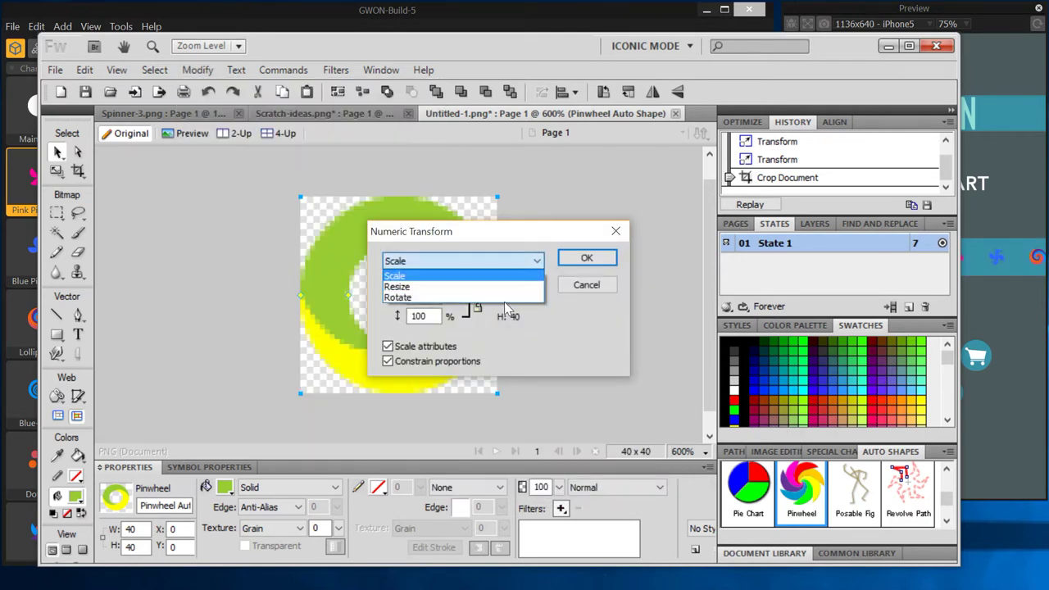
click(504, 296)
click(439, 306)
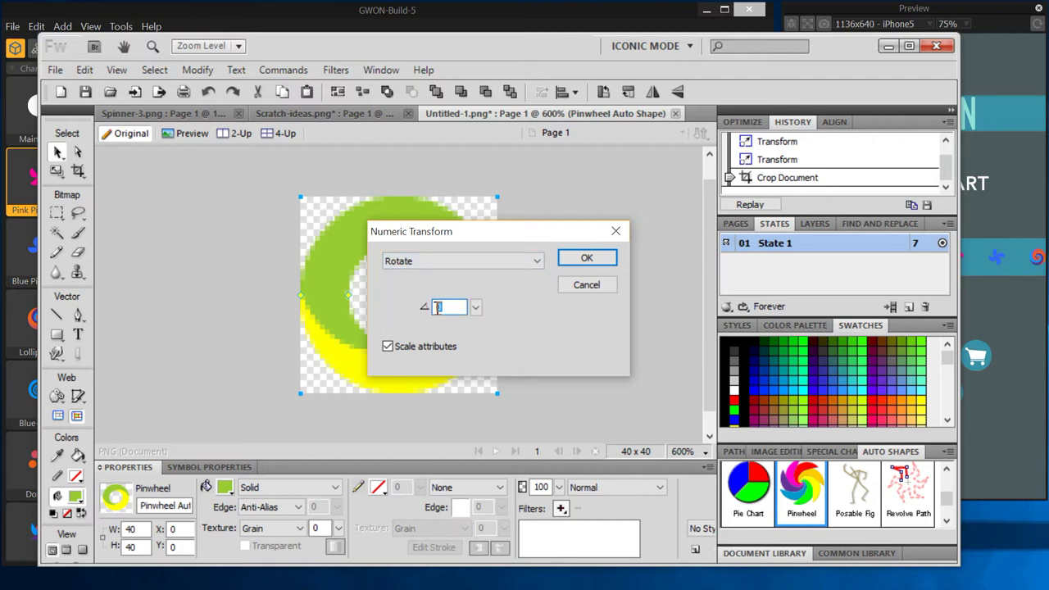
text(-2)
key(Return)
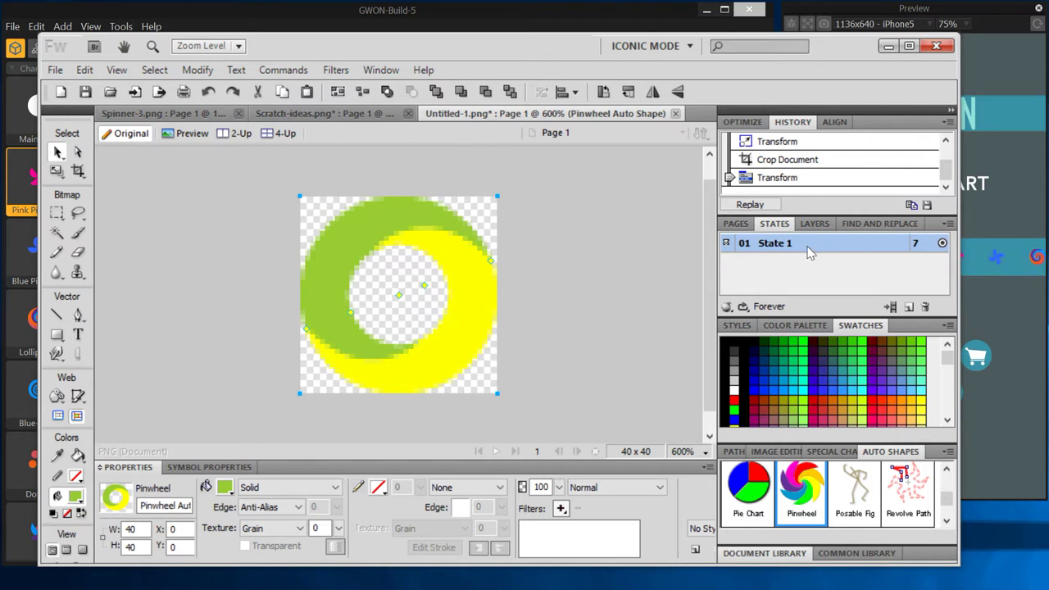
click(621, 253)
key(ctrl+z)
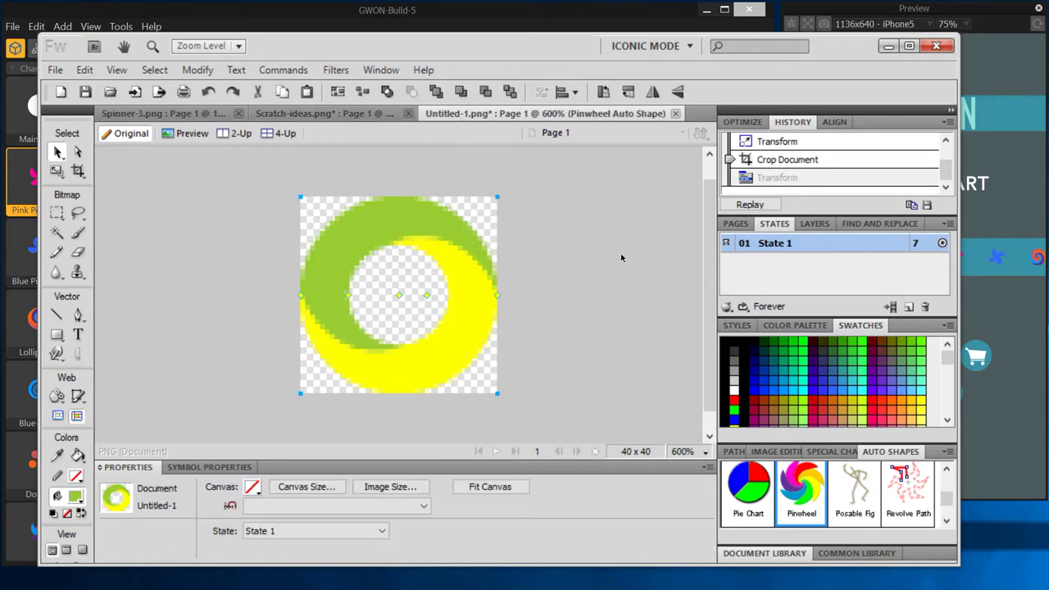
Duplicate State 1 once after the current state and select the pinwheel in State 2
right_click(762, 252)
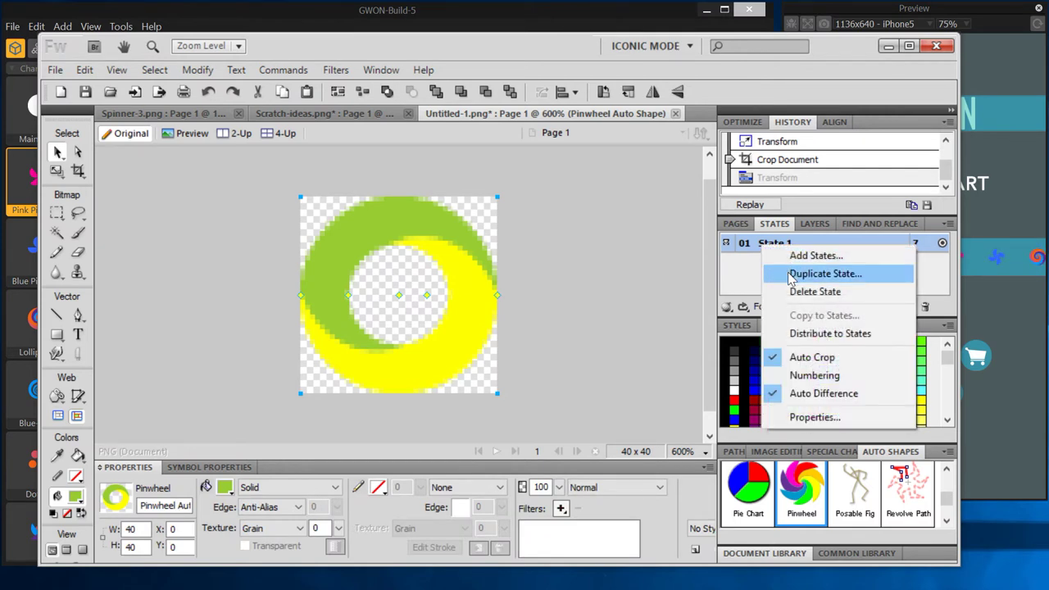
click(824, 274)
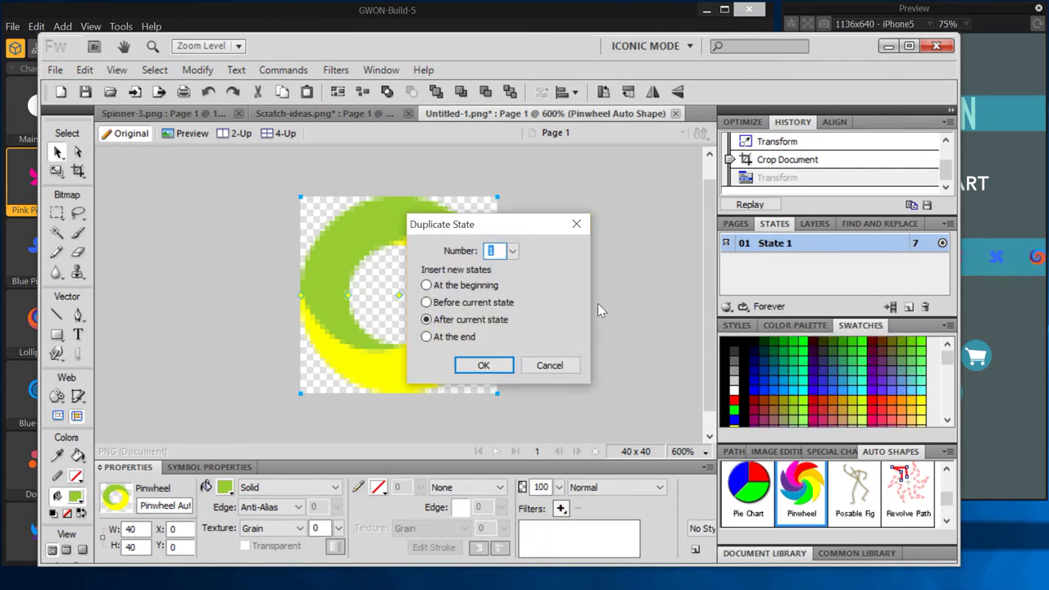
click(483, 367)
click(481, 370)
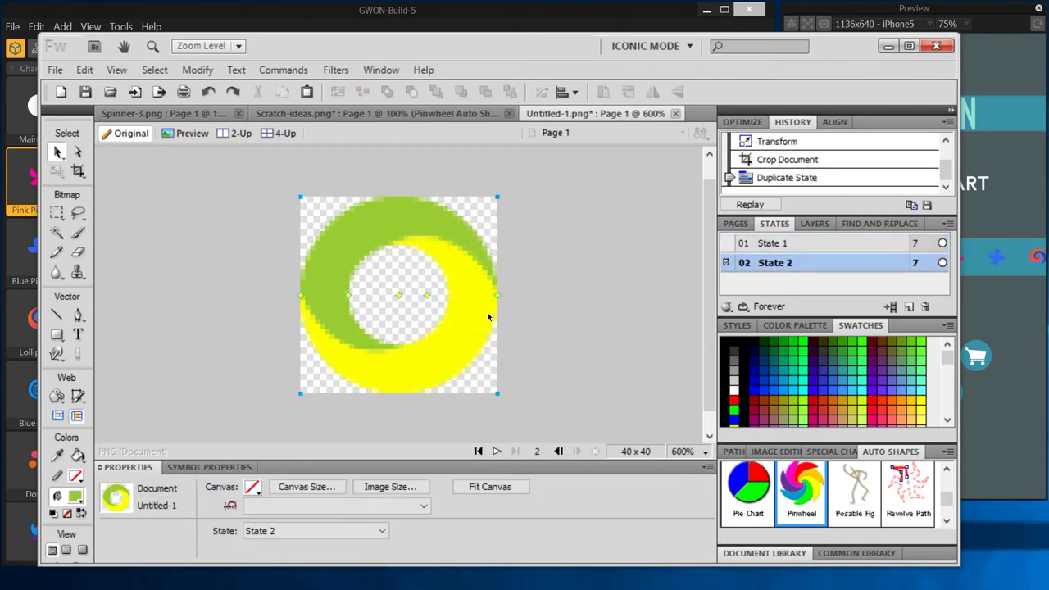
click(762, 243)
click(791, 261)
click(434, 243)
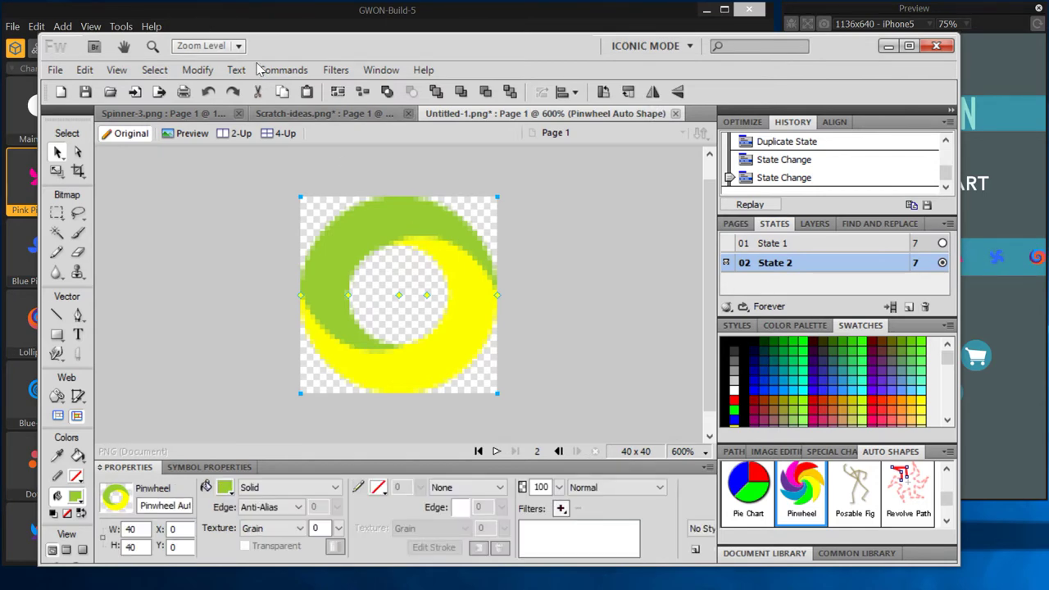
Rotate the pinwheel in State 2 by -20 degrees with Numeric Transform and compare the result with State 1
click(283, 70)
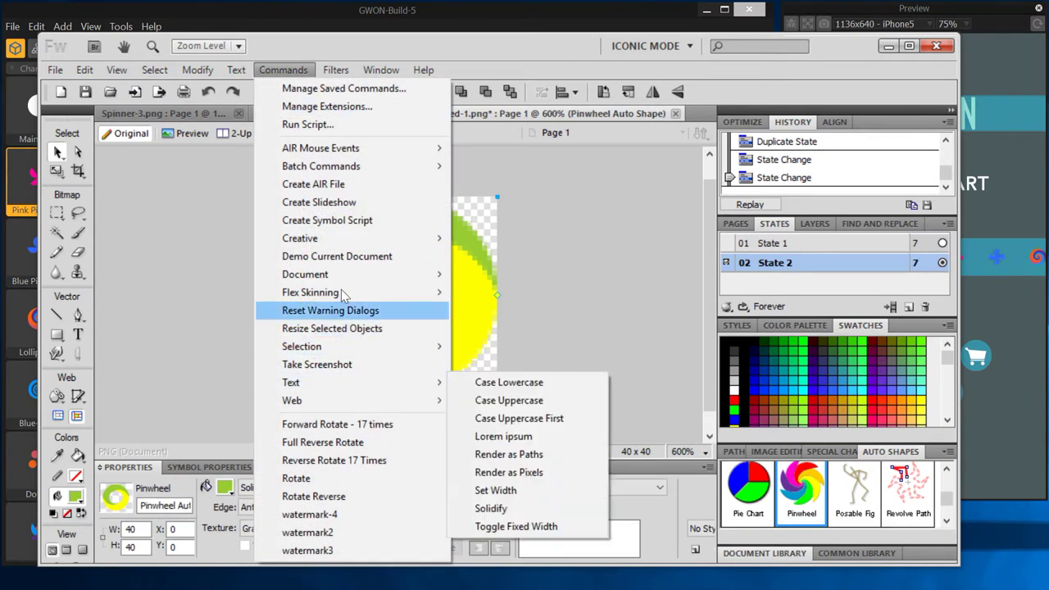
mouse_move(197, 70)
mouse_move(316, 299)
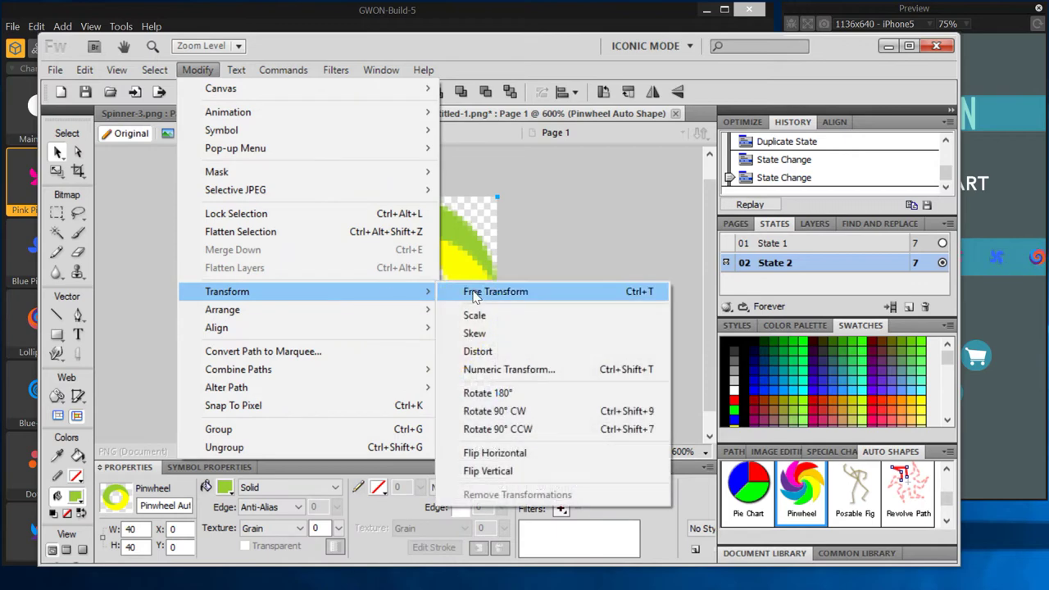
click(504, 369)
click(456, 307)
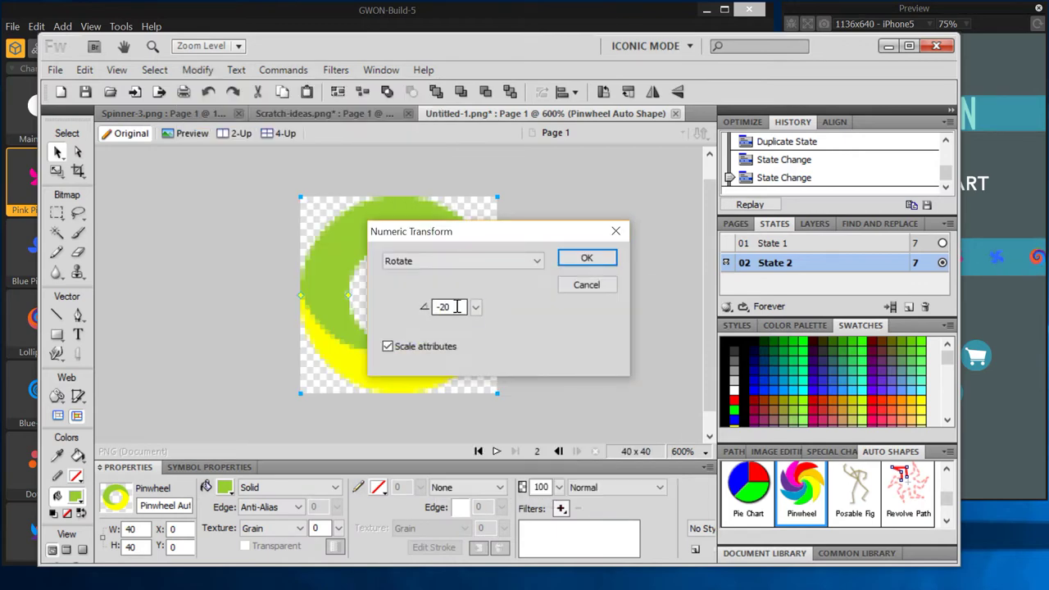
click(423, 264)
click(422, 264)
click(597, 259)
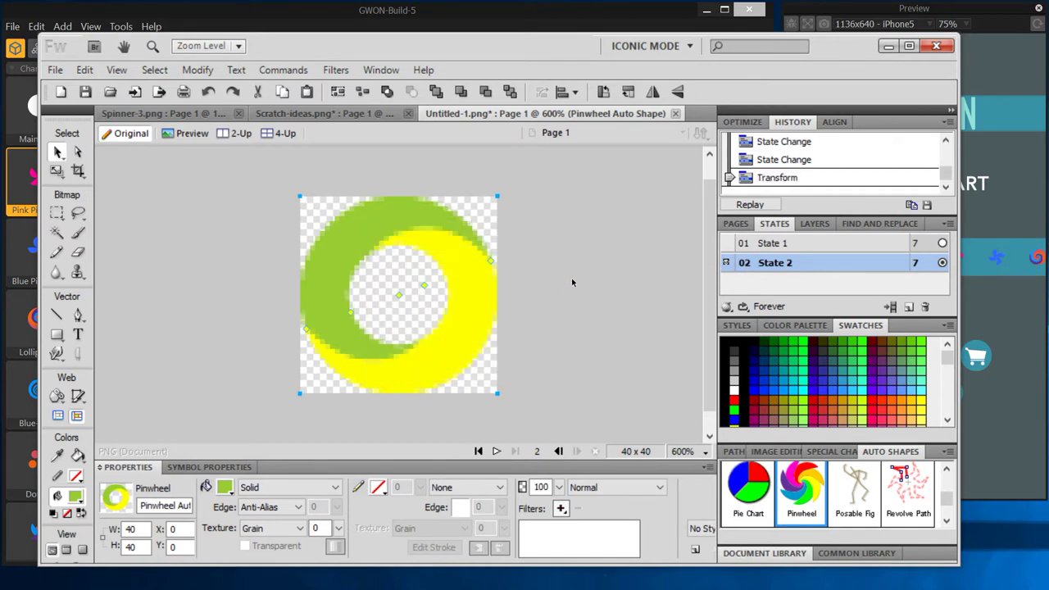
click(792, 243)
click(804, 262)
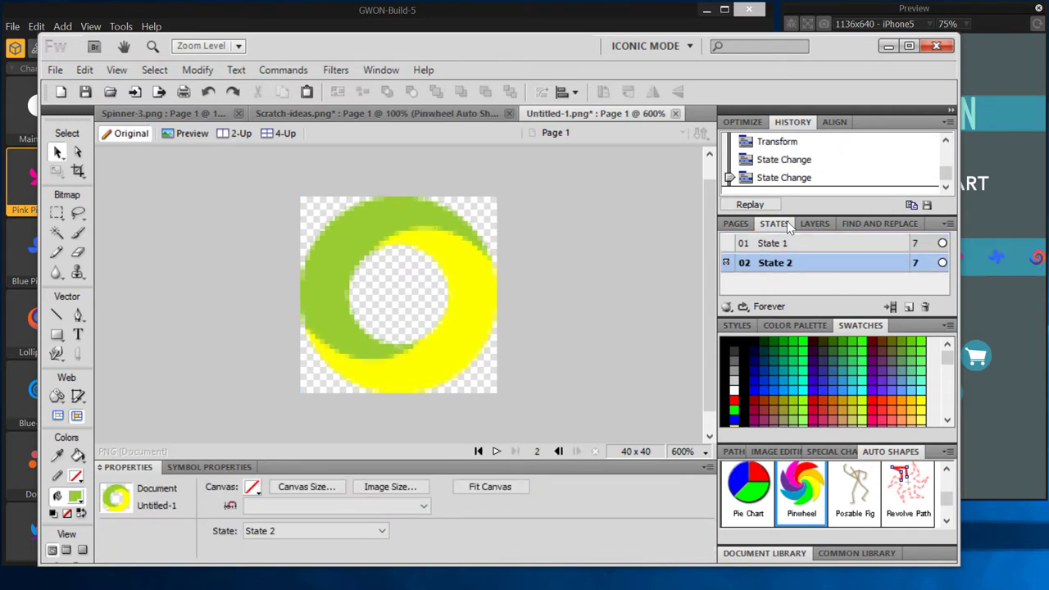
Enlarge the history list and examine the recorded duplicate, state change and transform entries
drag(804, 215, 806, 226)
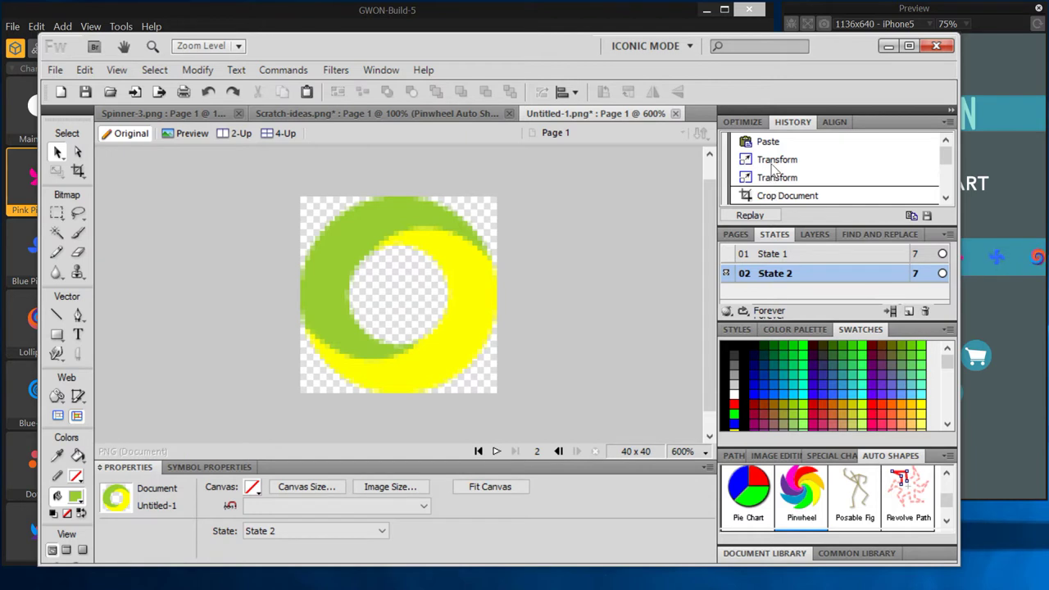
scroll(787, 196, down, 3)
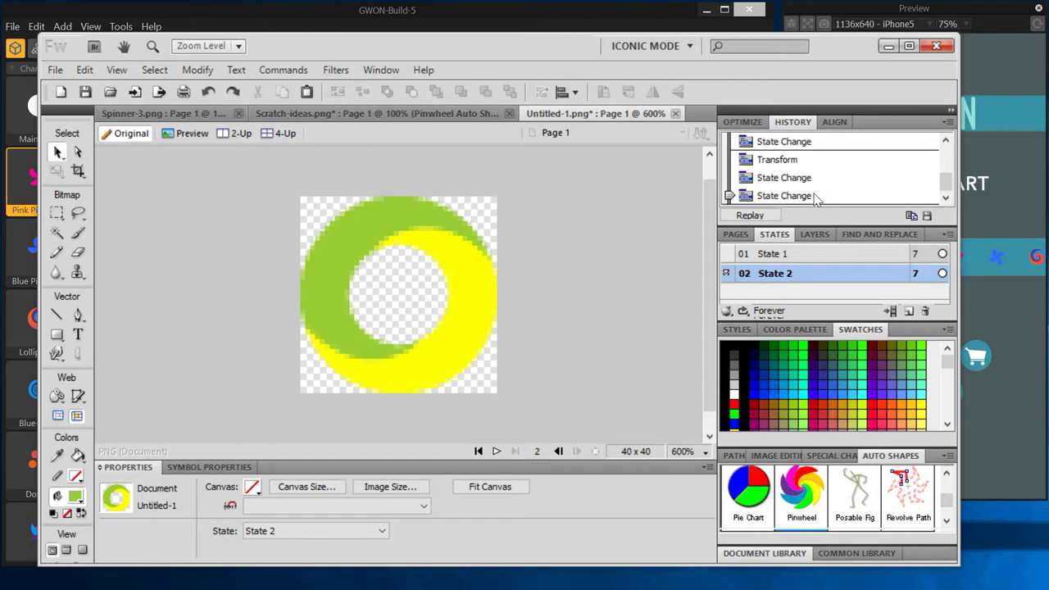
scroll(785, 168, up, 1)
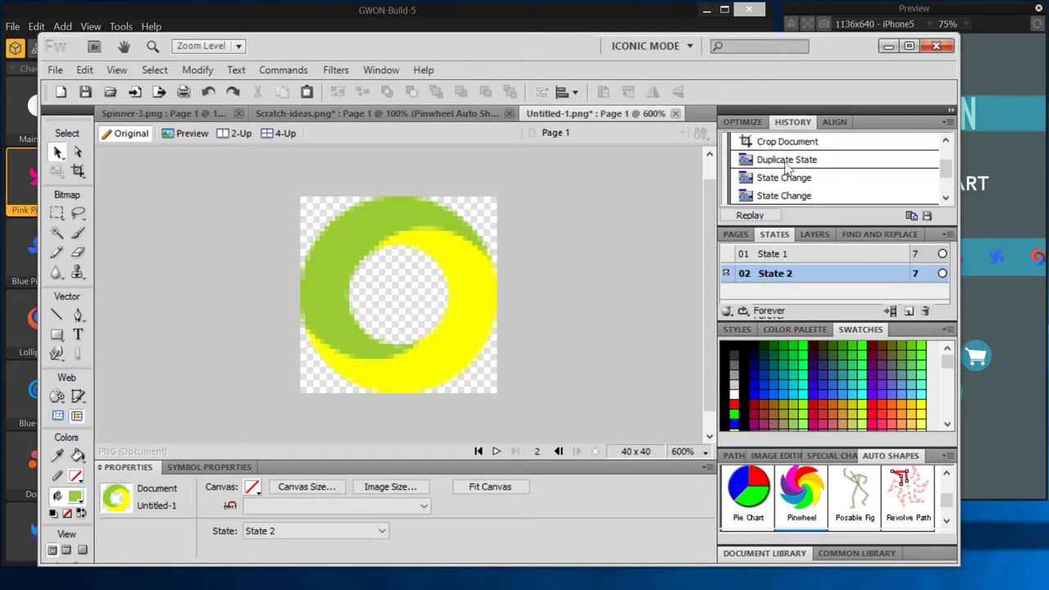
click(784, 164)
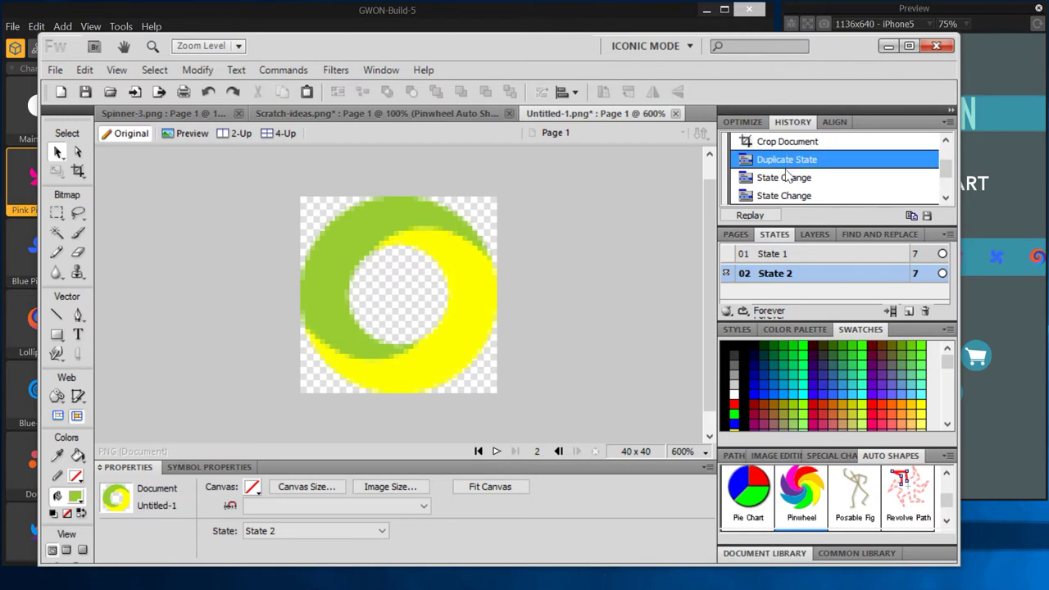
scroll(786, 175, up, 1)
scroll(788, 177, down, 2)
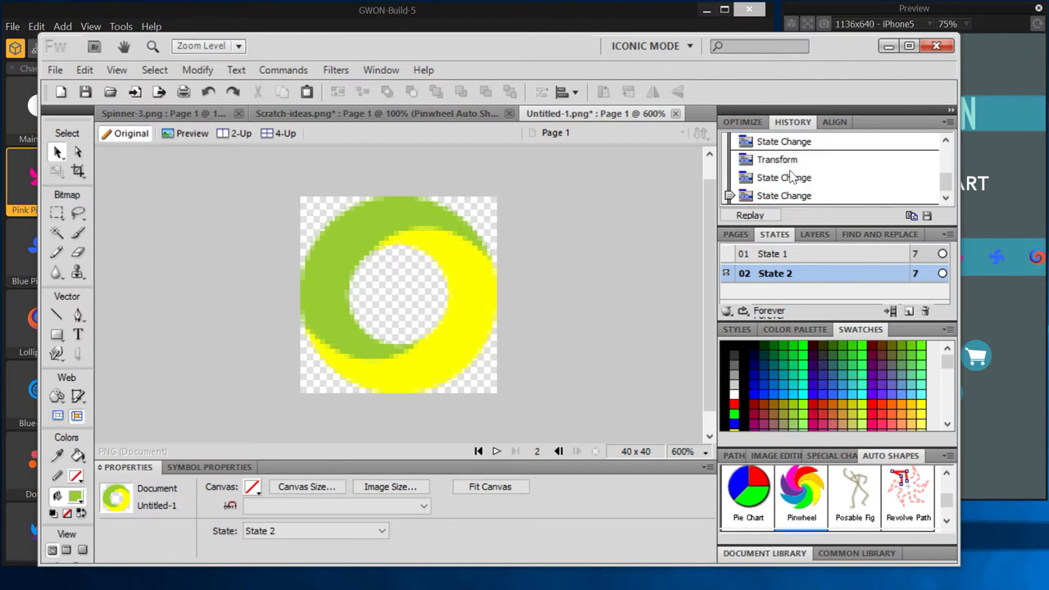
click(792, 178)
click(796, 196)
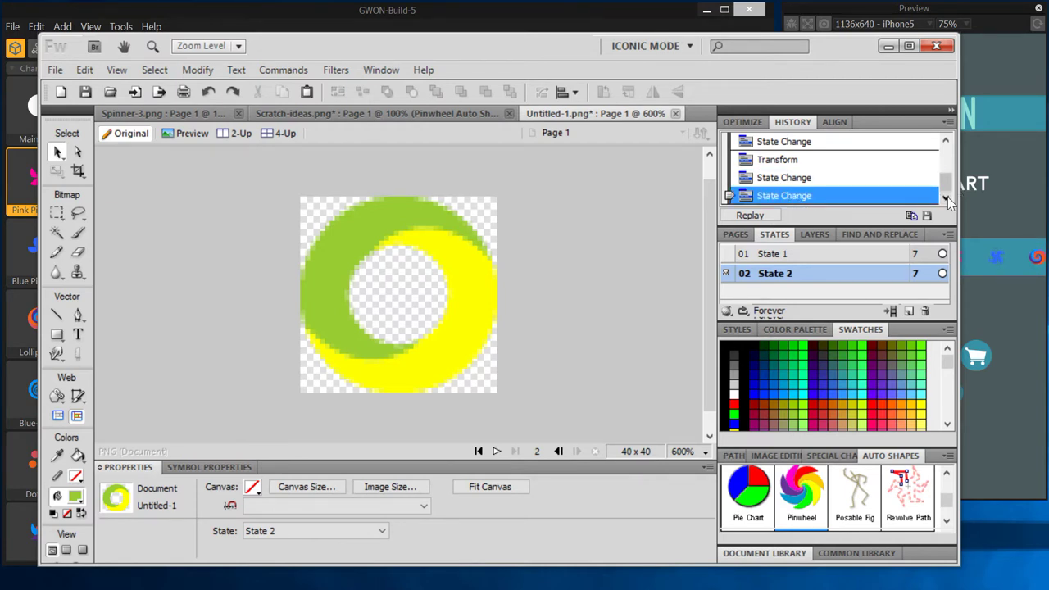
Duplicate State 2 once after the current state and select everything in the new State 3
right_click(779, 279)
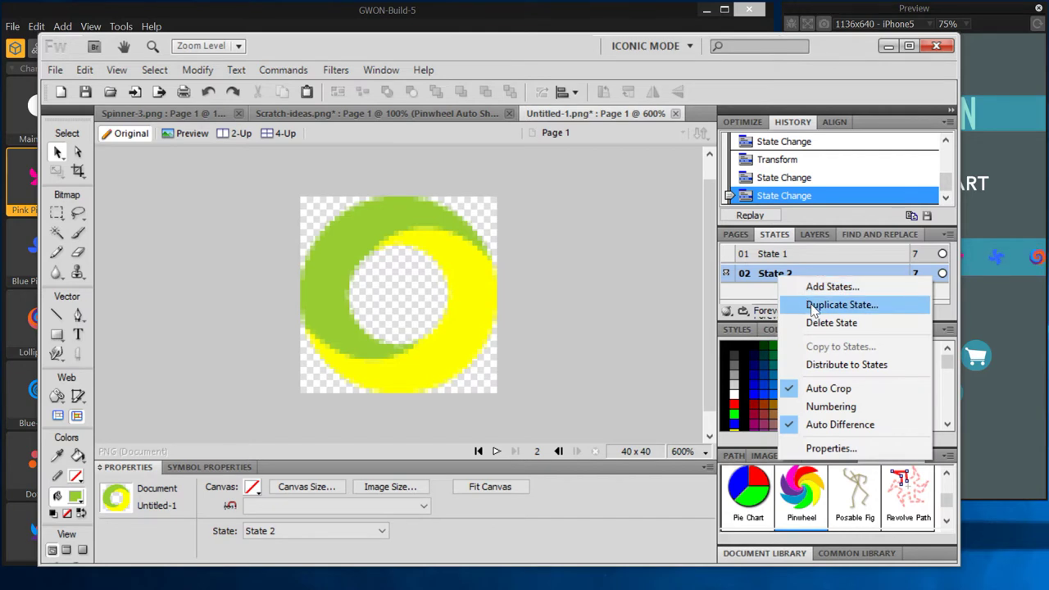
click(814, 309)
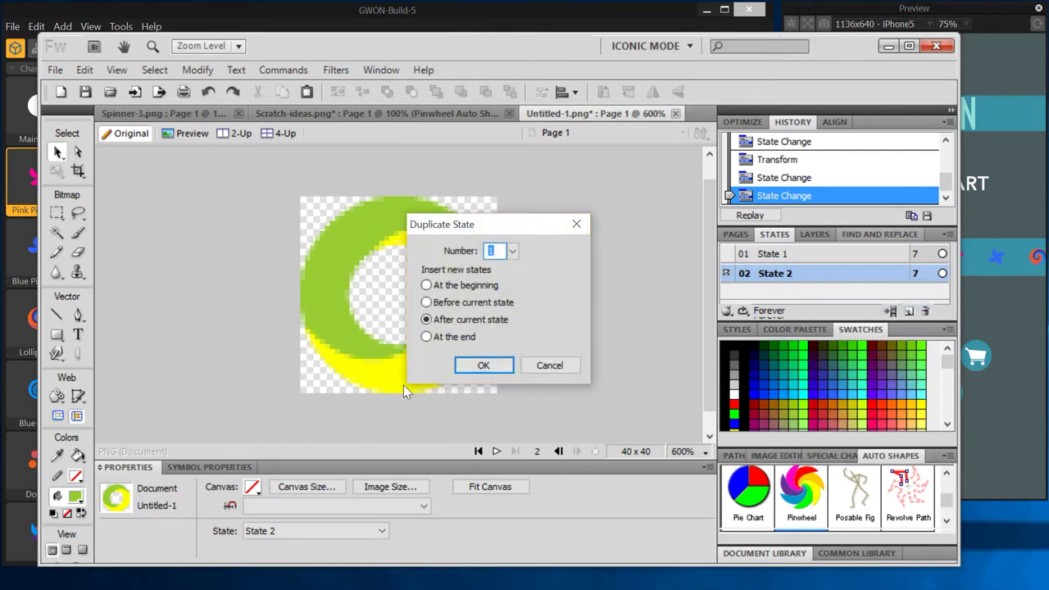
click(485, 366)
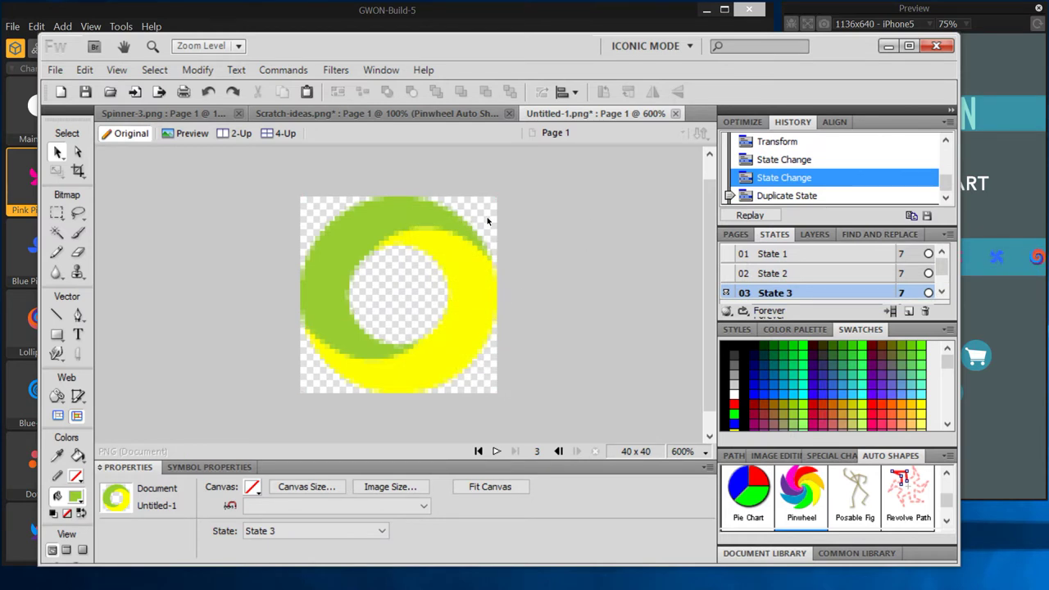
key(ctrl+a)
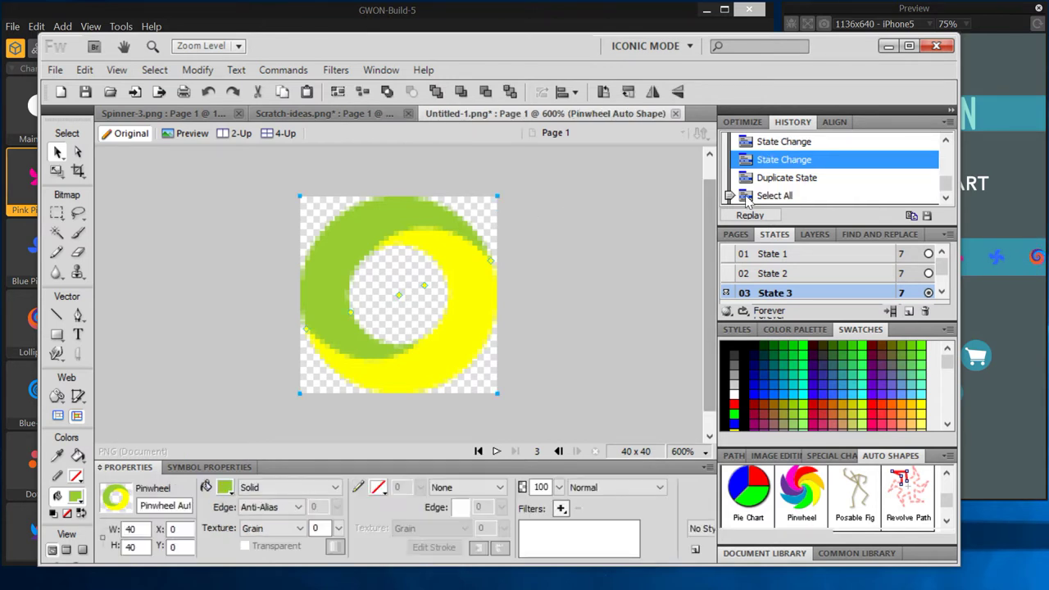
click(786, 177)
click(781, 198)
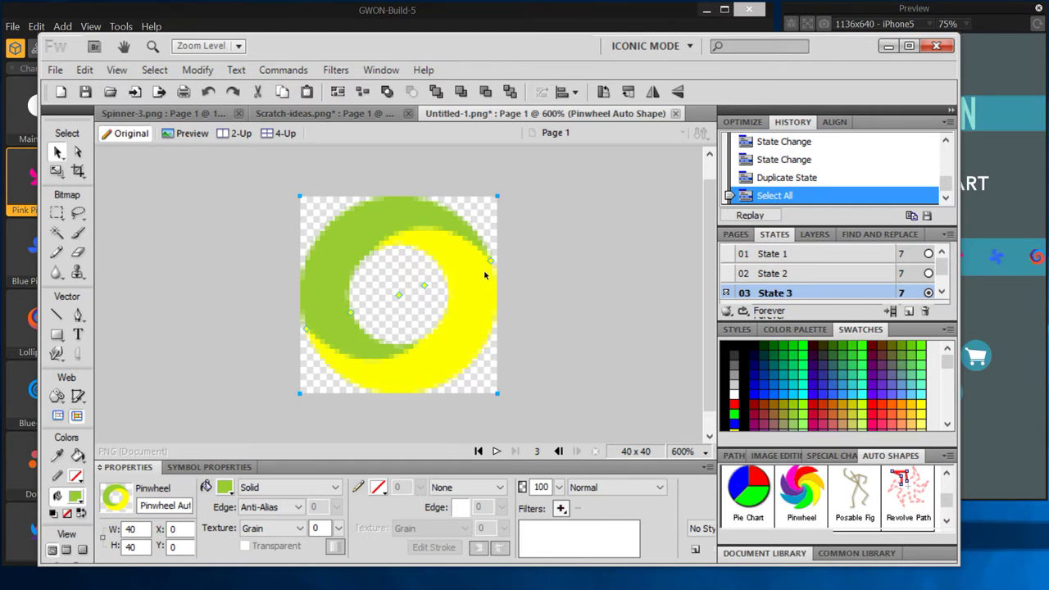
Rotate the pinwheel in State 3 by -20 degrees with Numeric Transform
key(ctrl+shift+t)
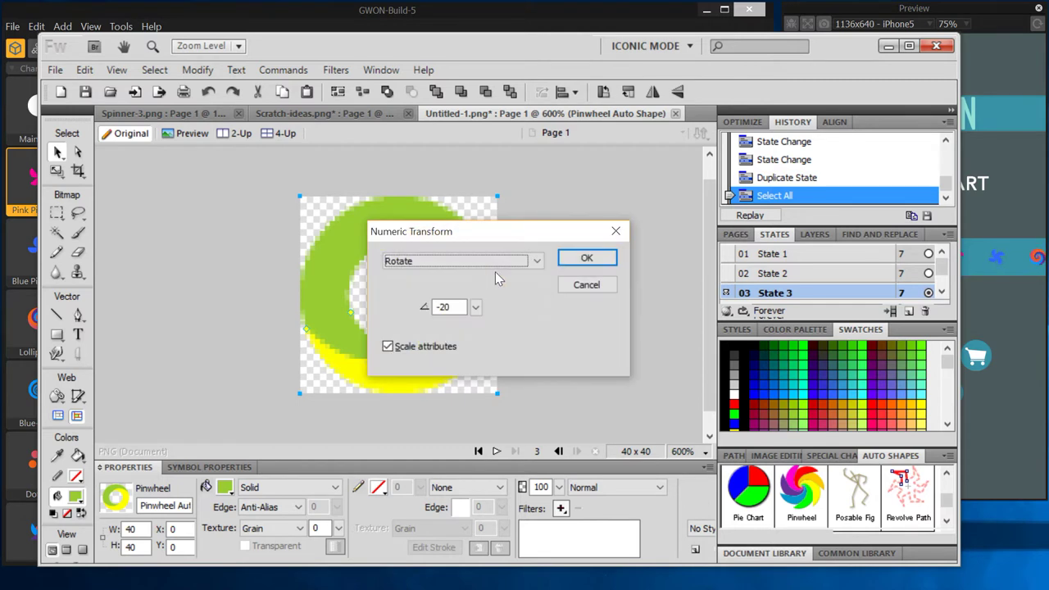
key(Tab)
text(-20)
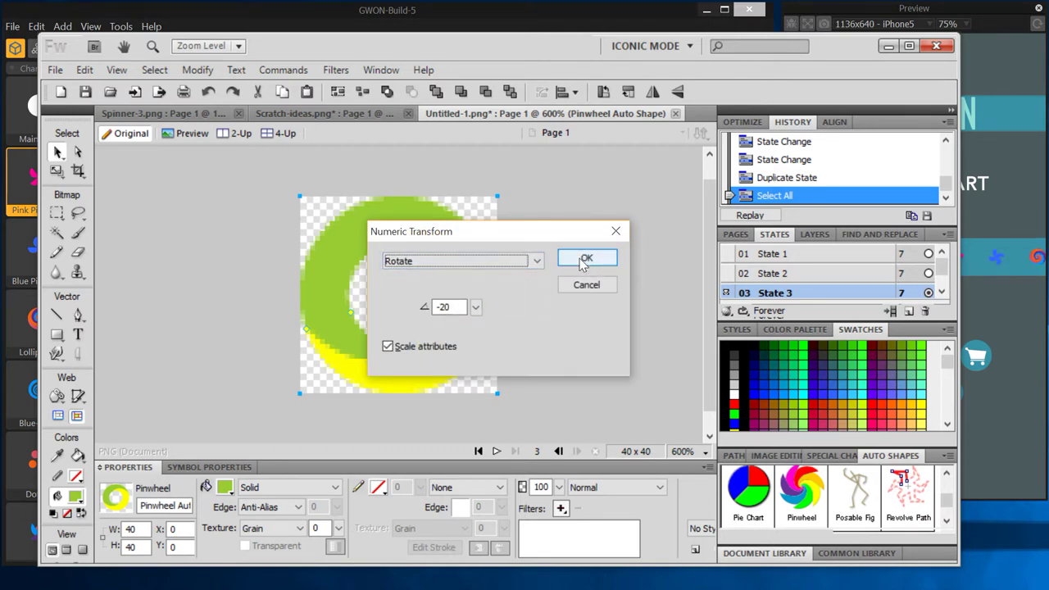
click(583, 261)
Save the latest Duplicate State, Select All and Transform history entries as a command named reverse-1-time
click(783, 162)
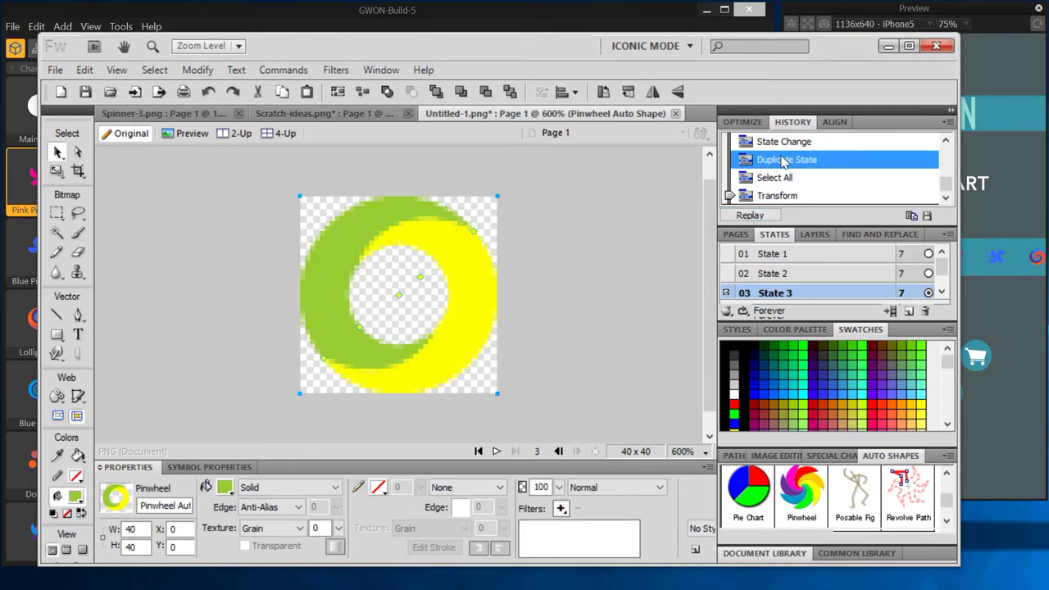
shift+click(782, 196)
click(927, 215)
text(reverse)
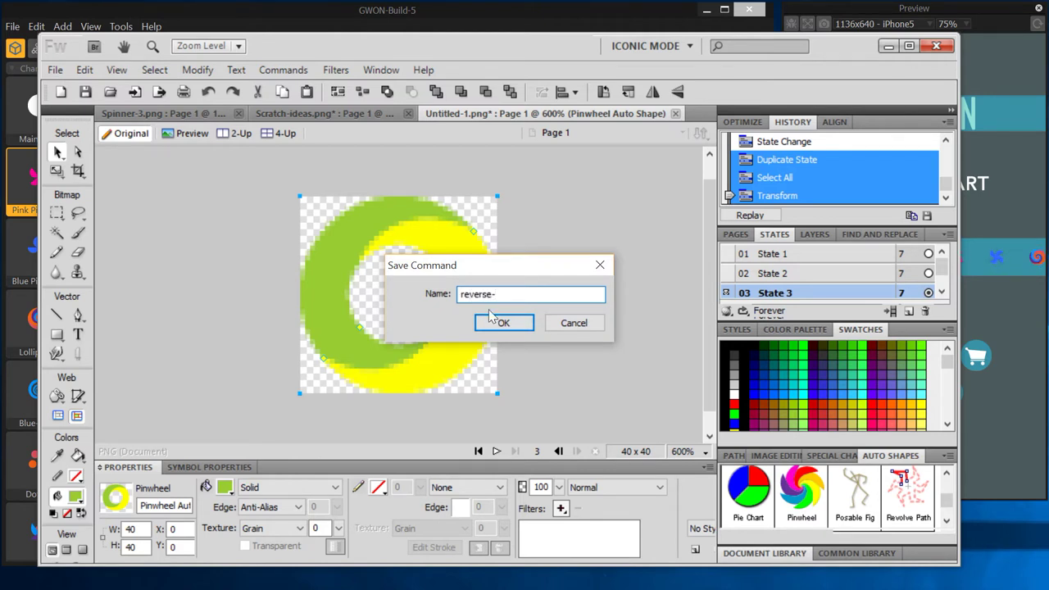
text(-1-time)
click(490, 320)
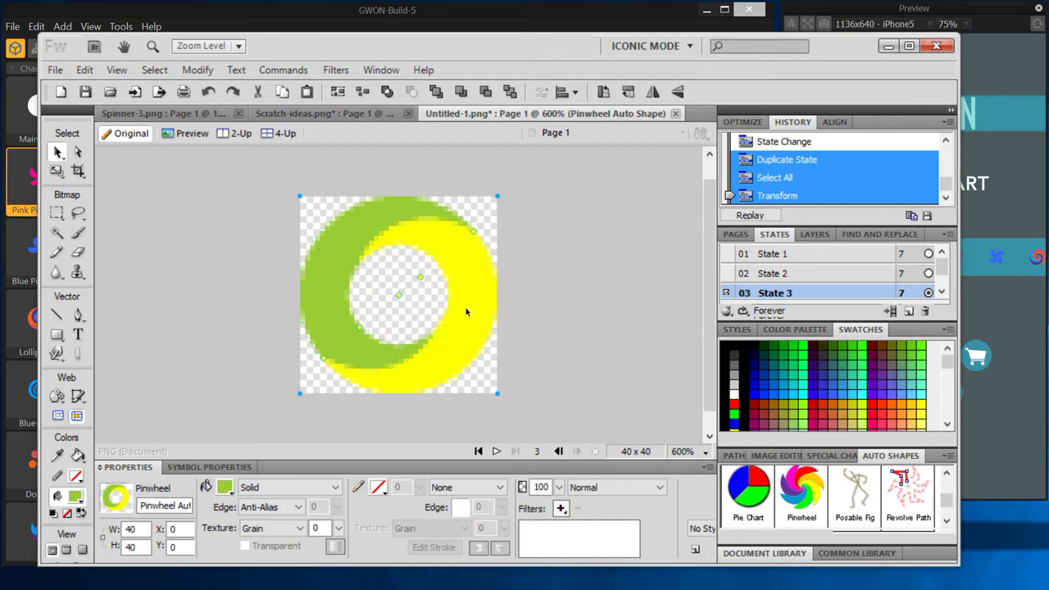
Review the saved commands and run reverse-1-time twice to add two further rotated states
click(283, 70)
click(308, 89)
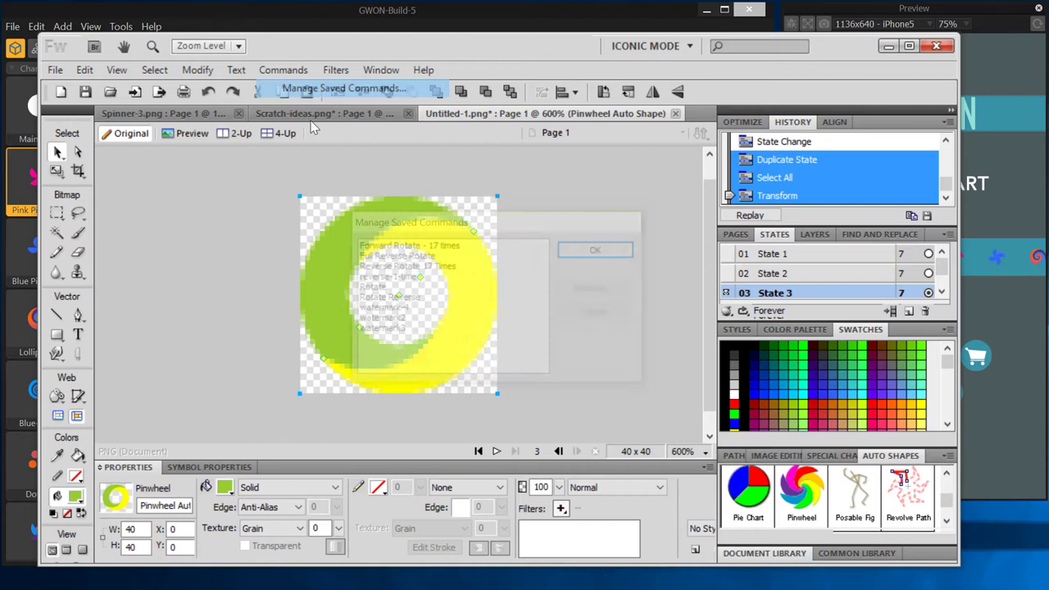
click(601, 250)
click(283, 70)
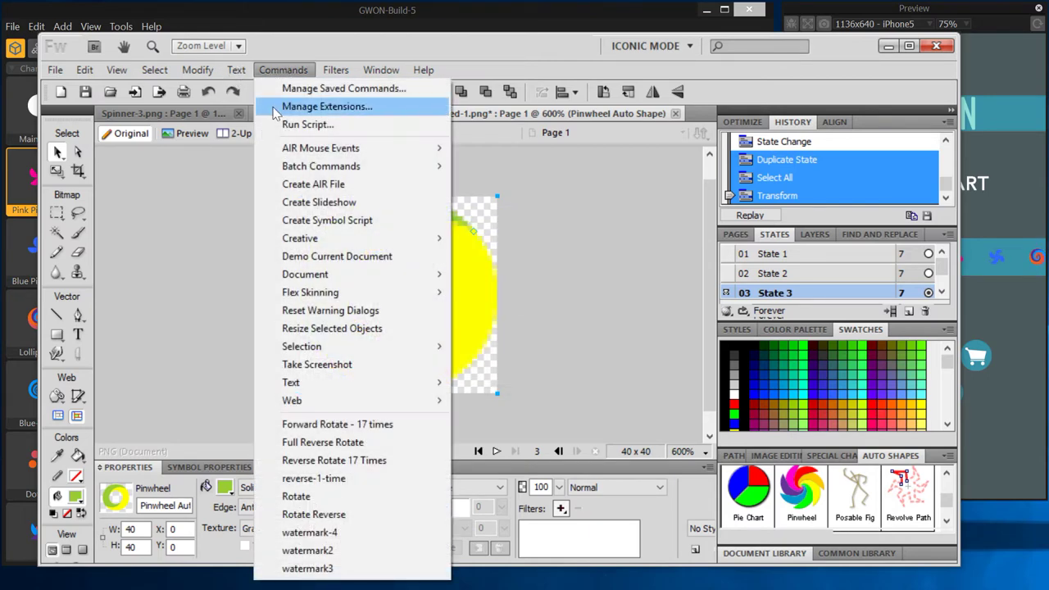
click(330, 481)
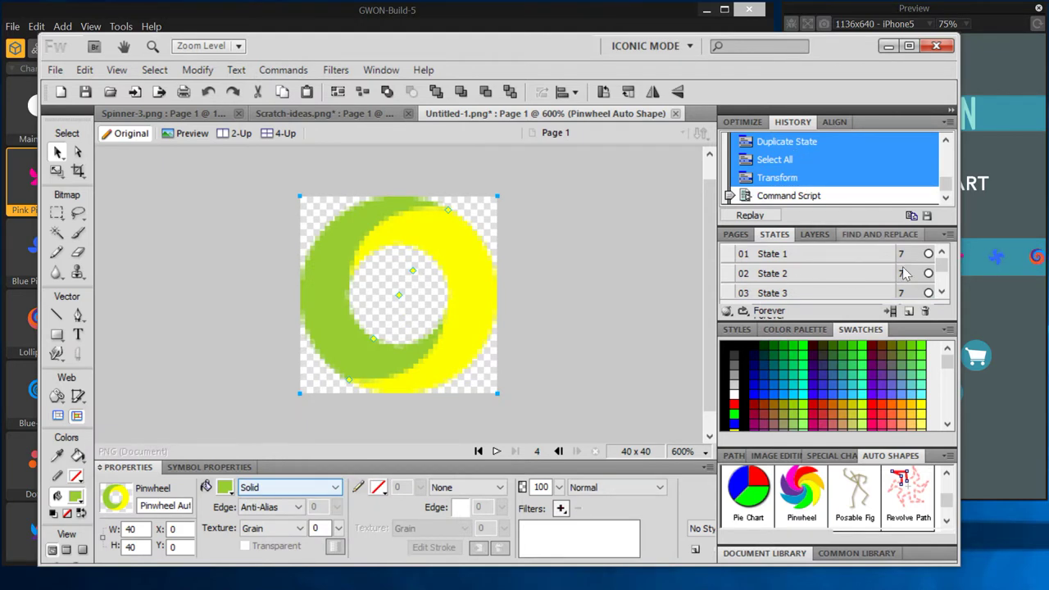
click(941, 292)
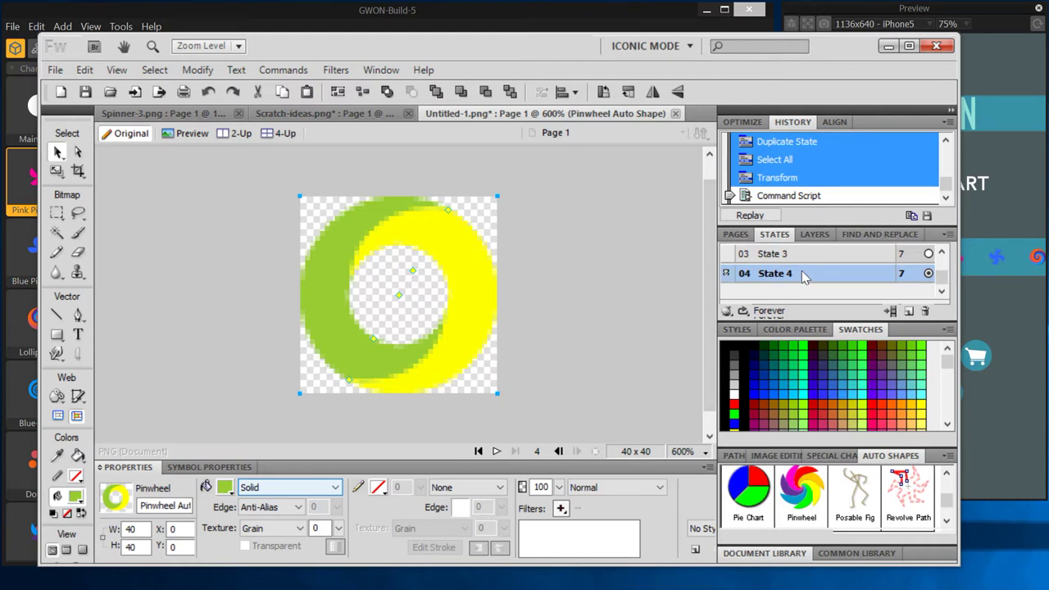
click(293, 72)
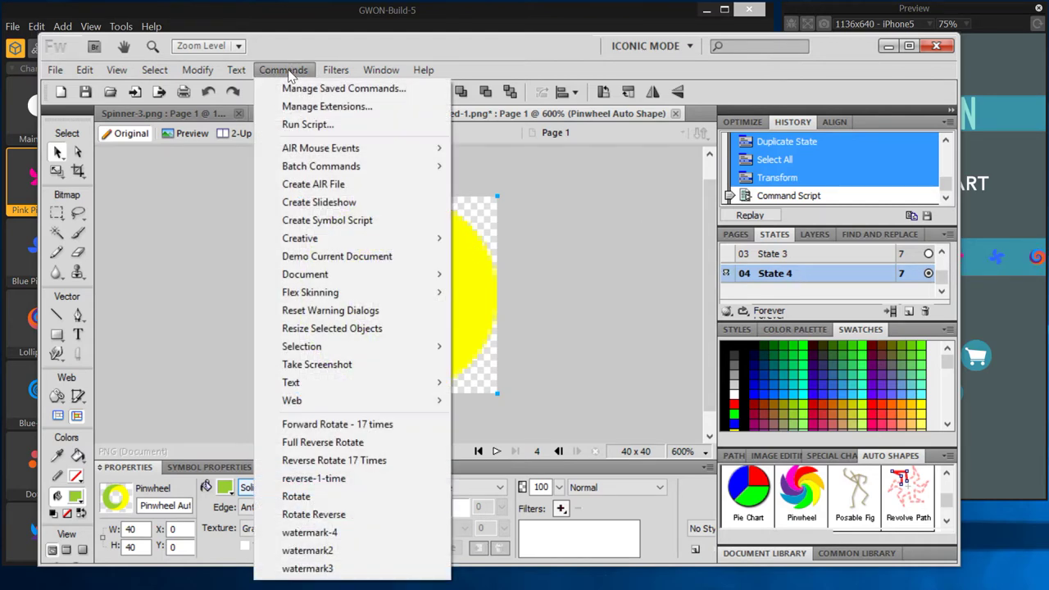
click(352, 478)
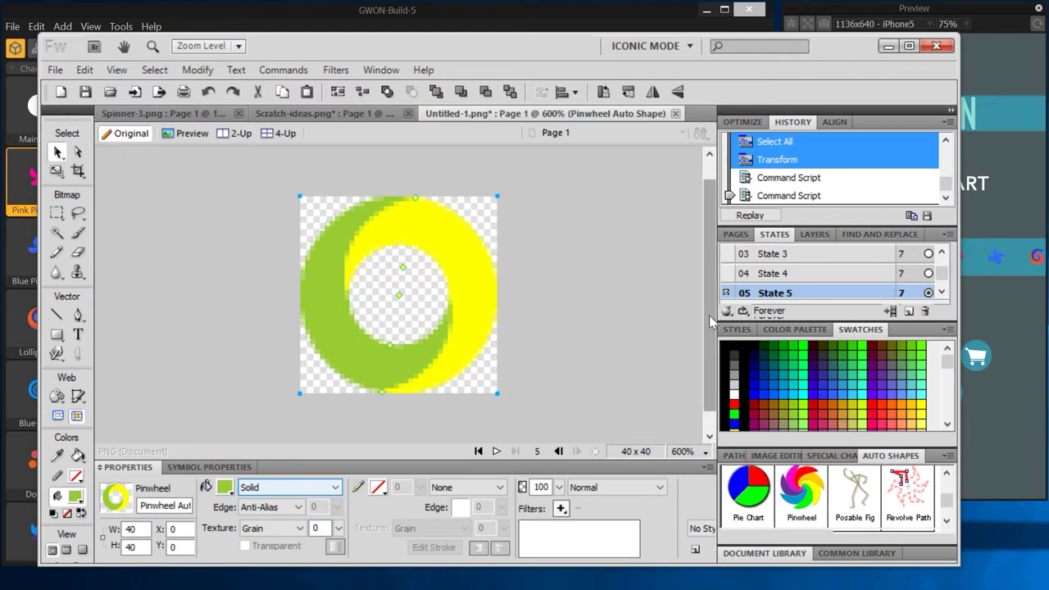
Select the two Command Script history entries and look through the saved rotation commands
click(801, 178)
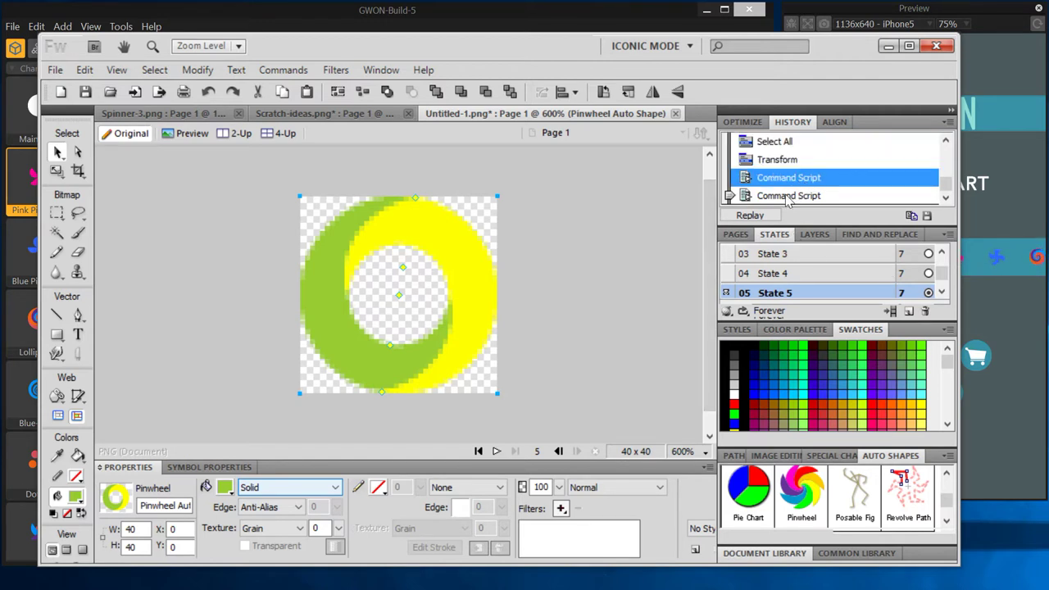
shift+click(791, 197)
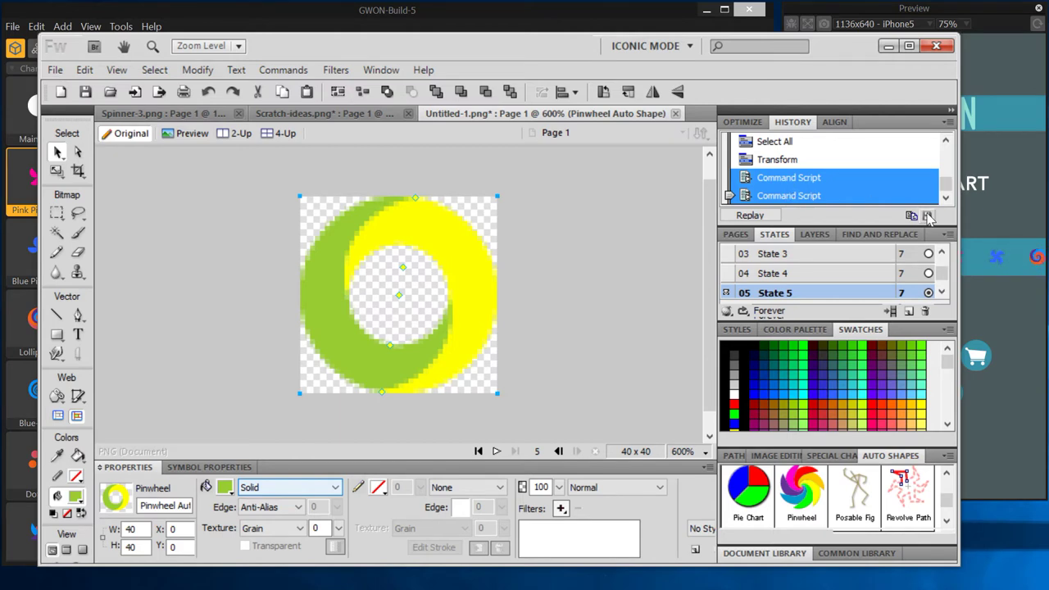
click(303, 70)
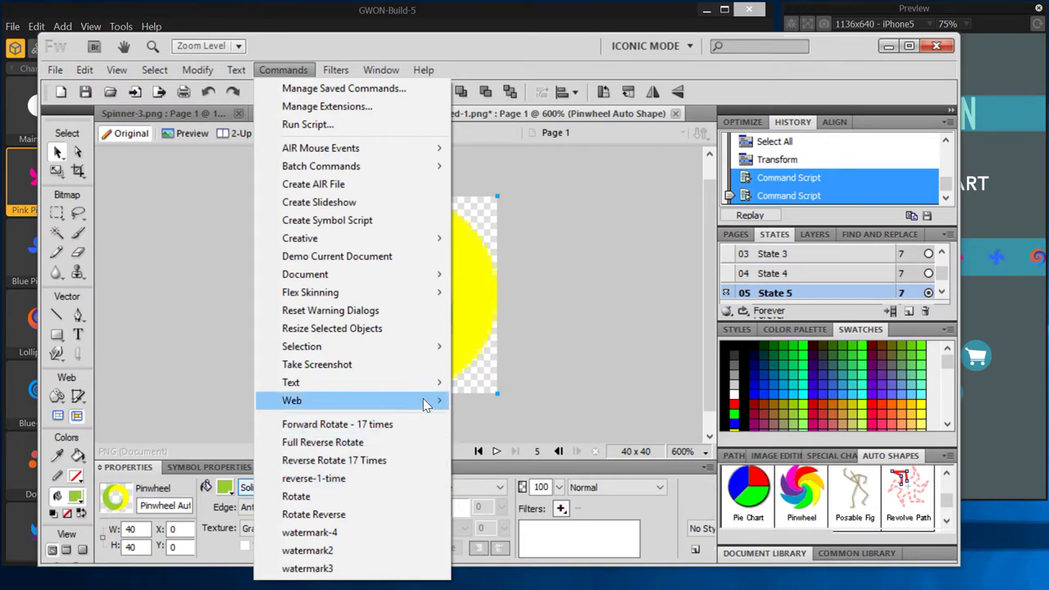
click(481, 335)
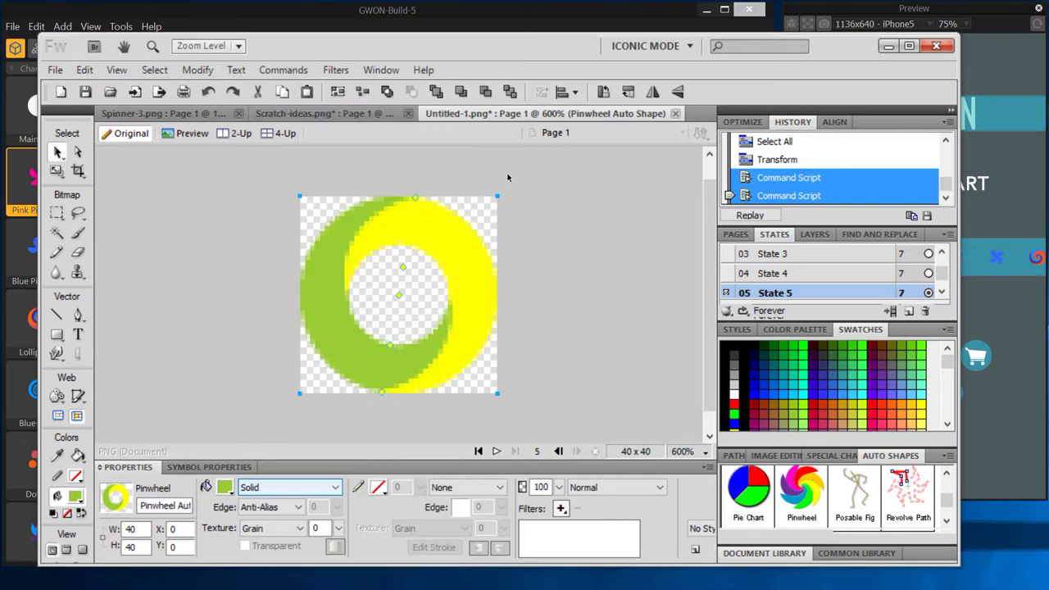
Delete States 2 through 5 so that only State 1 is left
scroll(809, 299, down, 1)
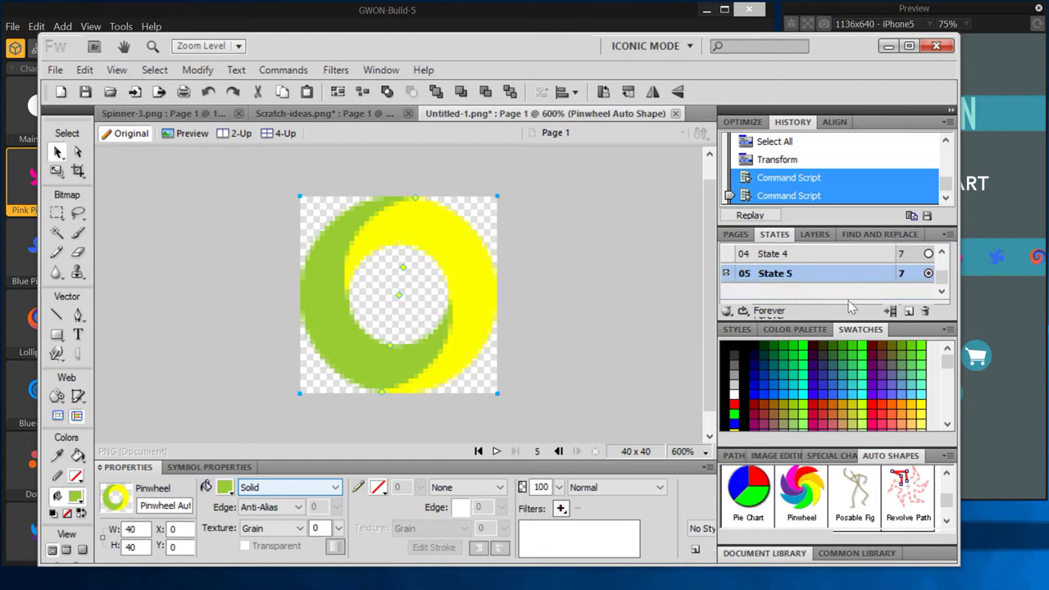
scroll(857, 279, up, 3)
shift+click(853, 274)
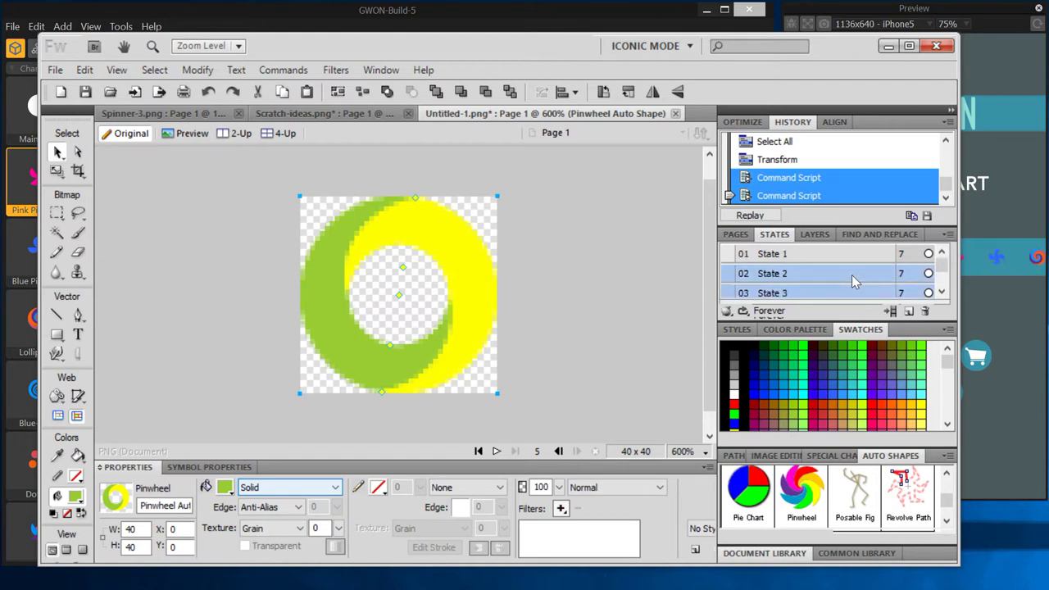
right_click(852, 275)
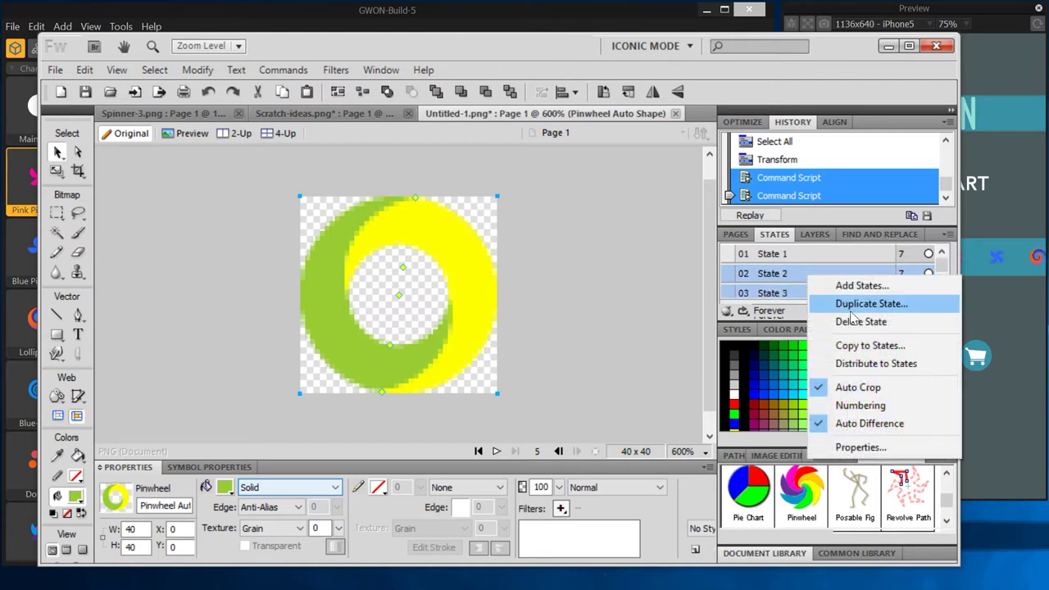
click(853, 319)
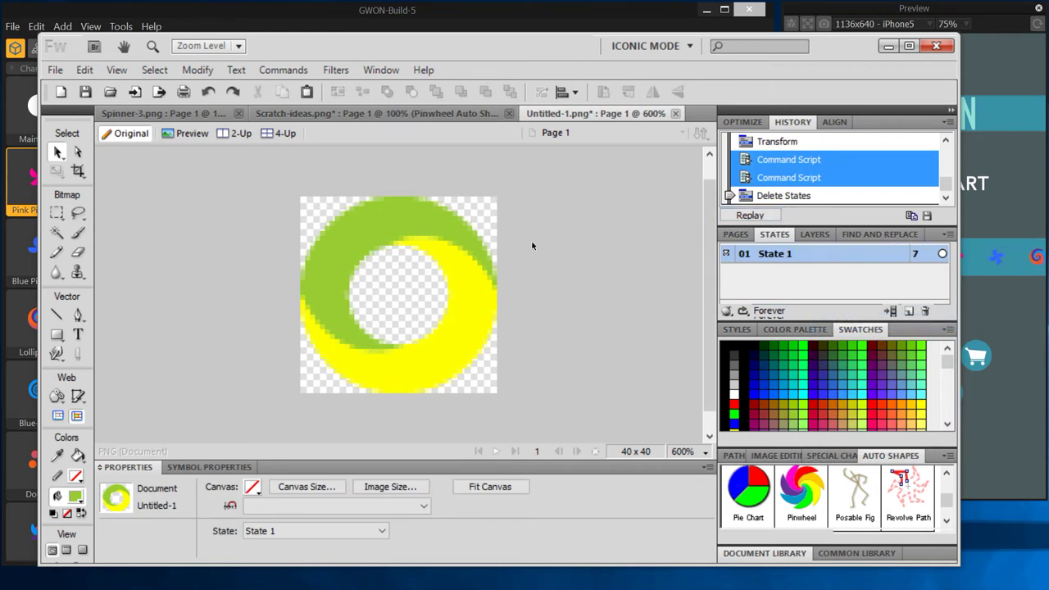
Run the saved Full Reverse Rotate command on State 1 and play back the resulting rotation animation
click(283, 70)
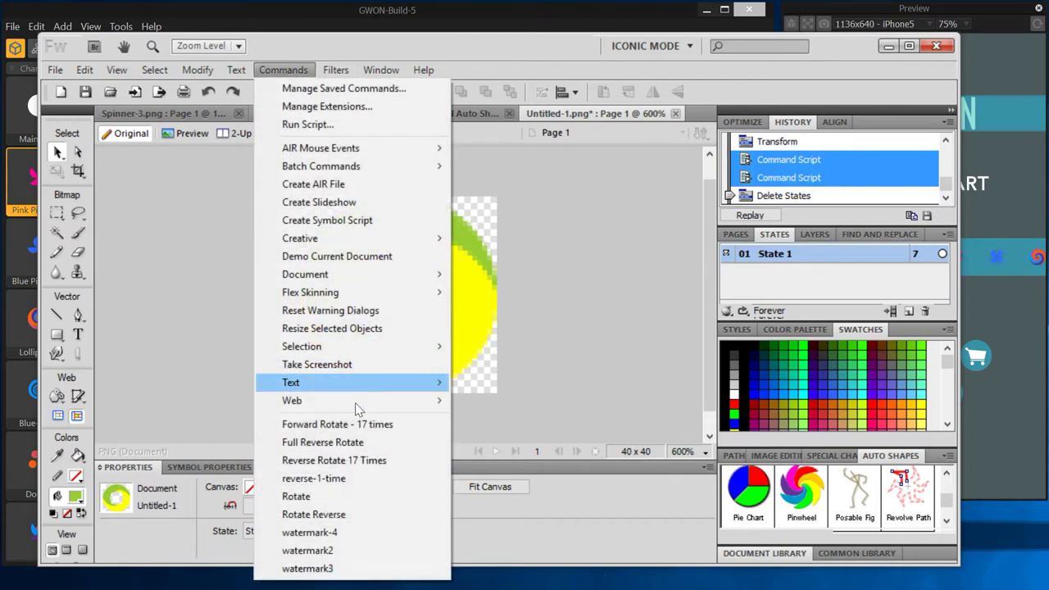
click(387, 443)
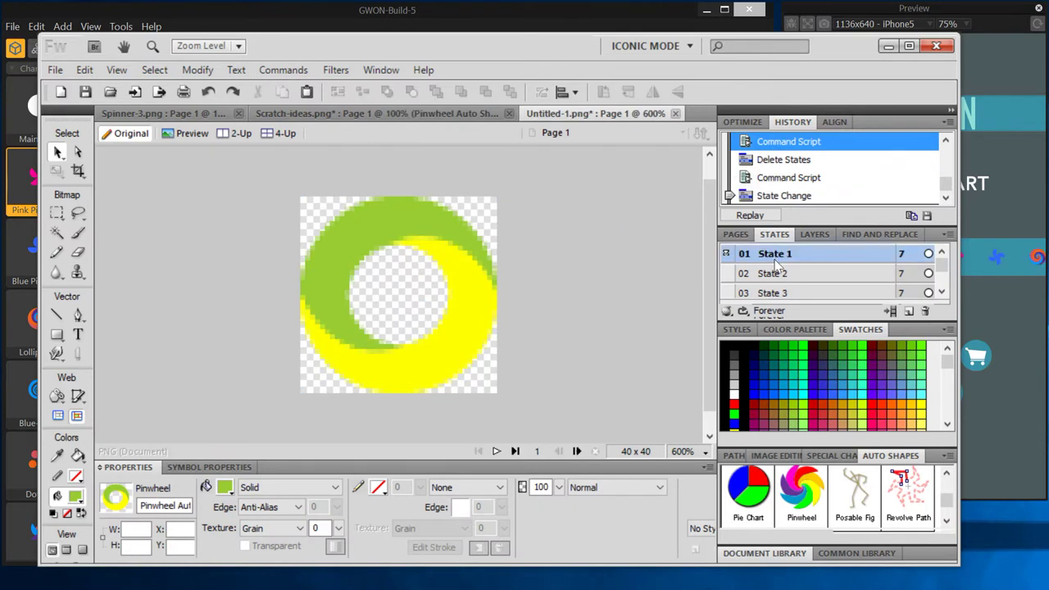
click(496, 452)
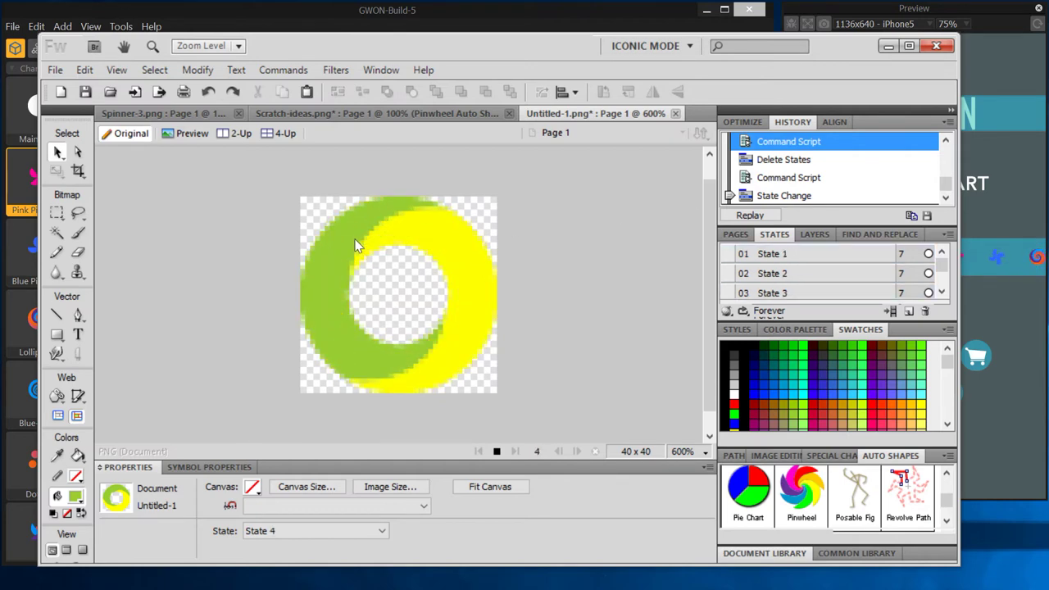
click(496, 452)
Start saving the document under a new name, create a folder named Lemon-Lime inside Characters and open it
click(55, 69)
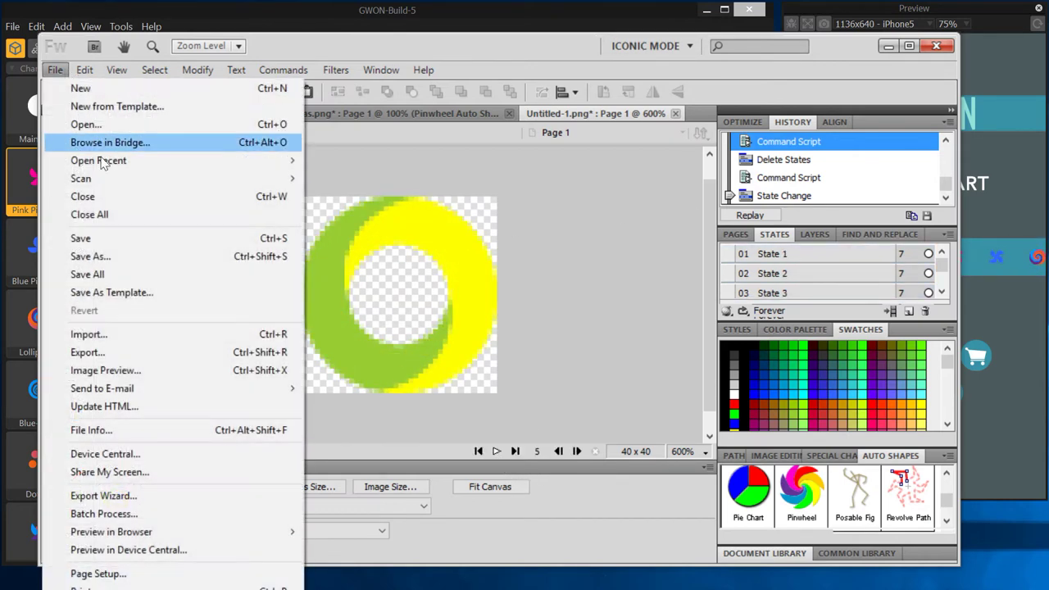
click(136, 255)
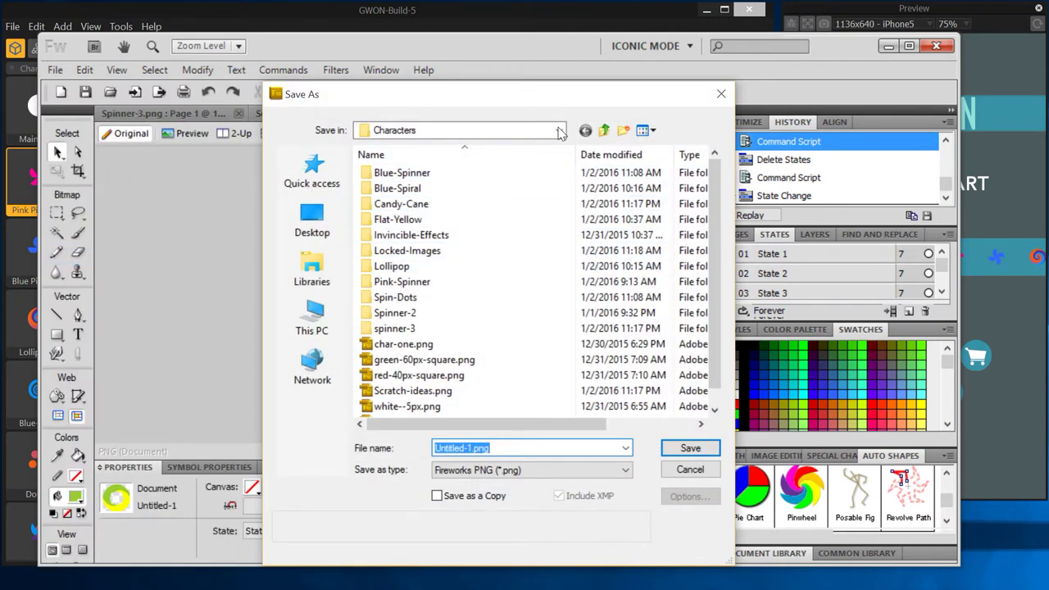
click(623, 132)
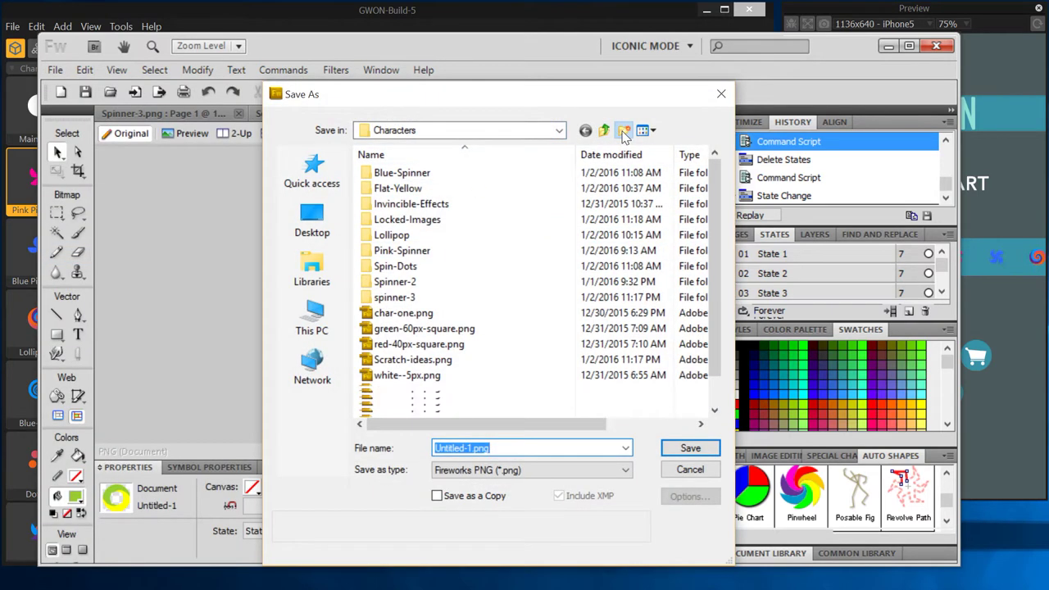
text(Lemon-)
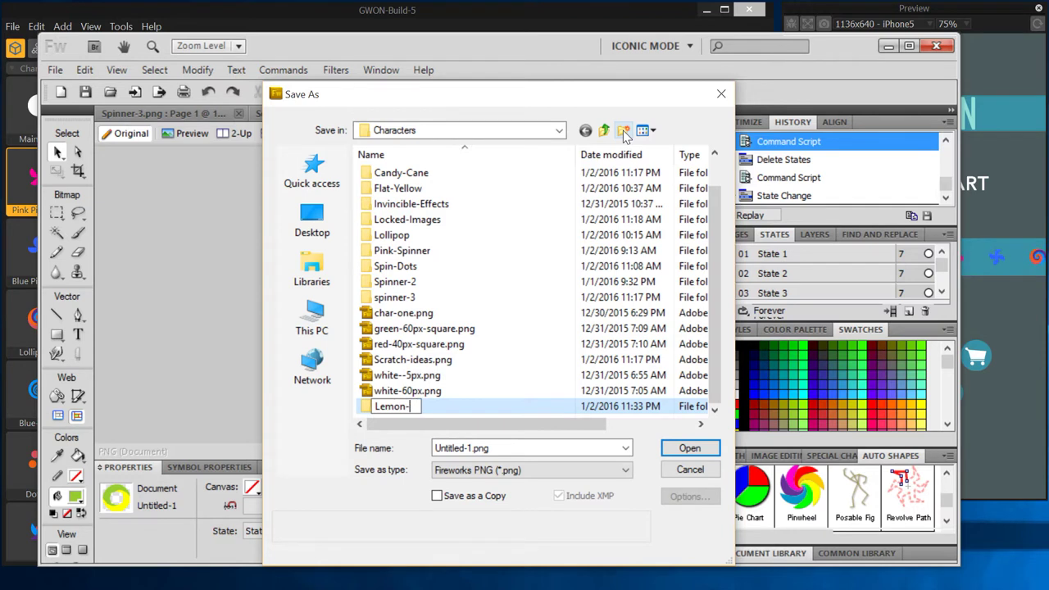
text(Lime)
key(Return)
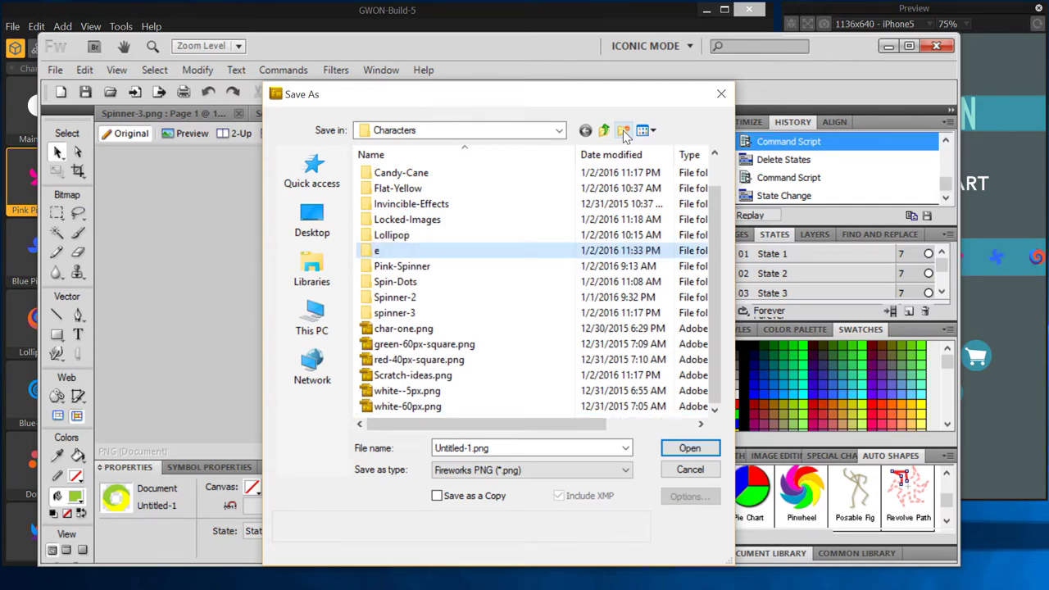
click(380, 251)
text(Lime-)
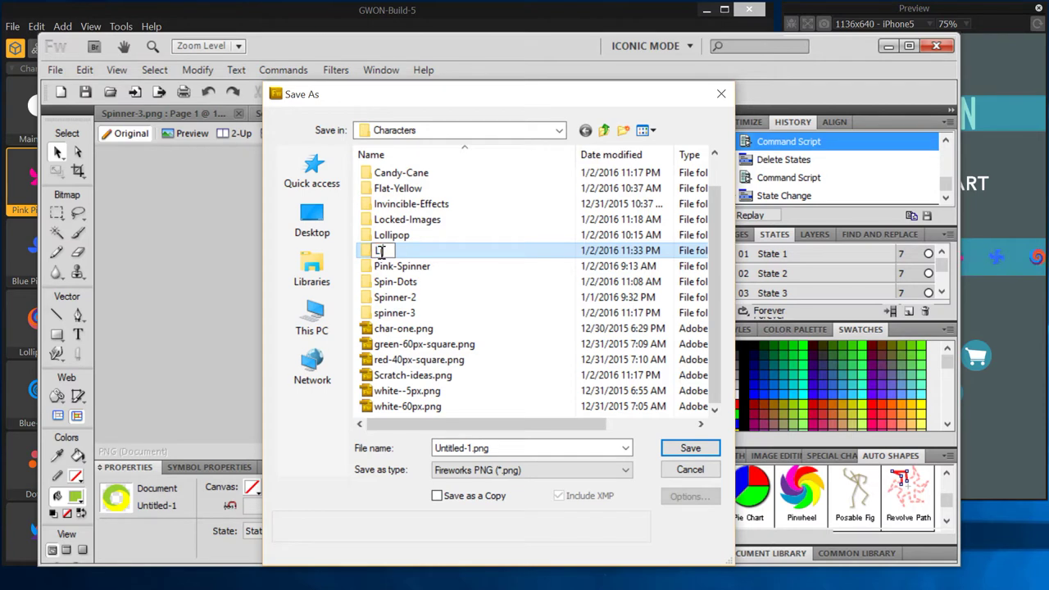
key(BackSpace)
key(BackSpace)
text(on-Lime)
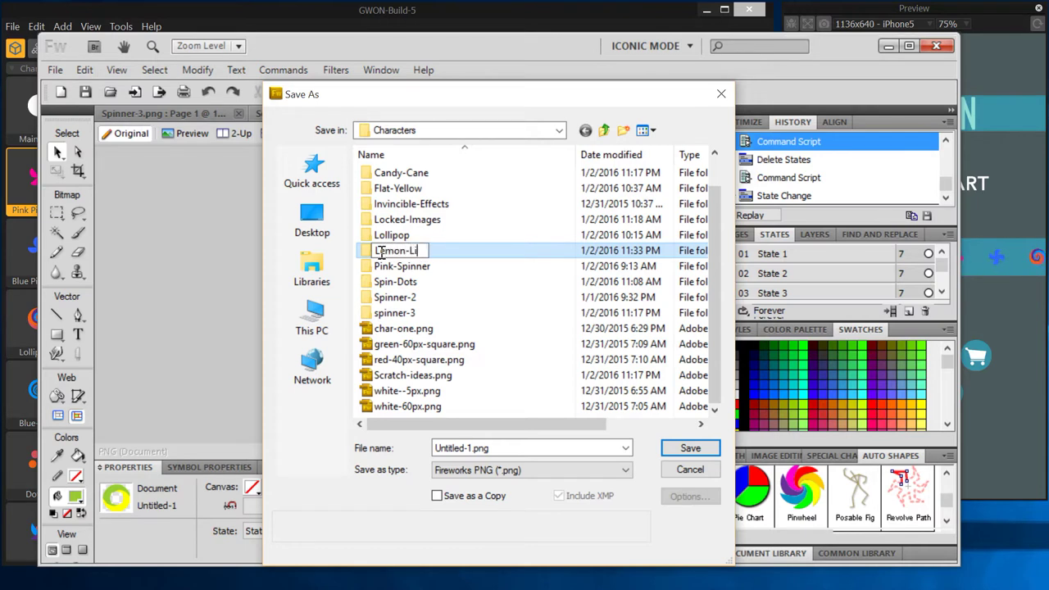
key(Return)
key(Return)
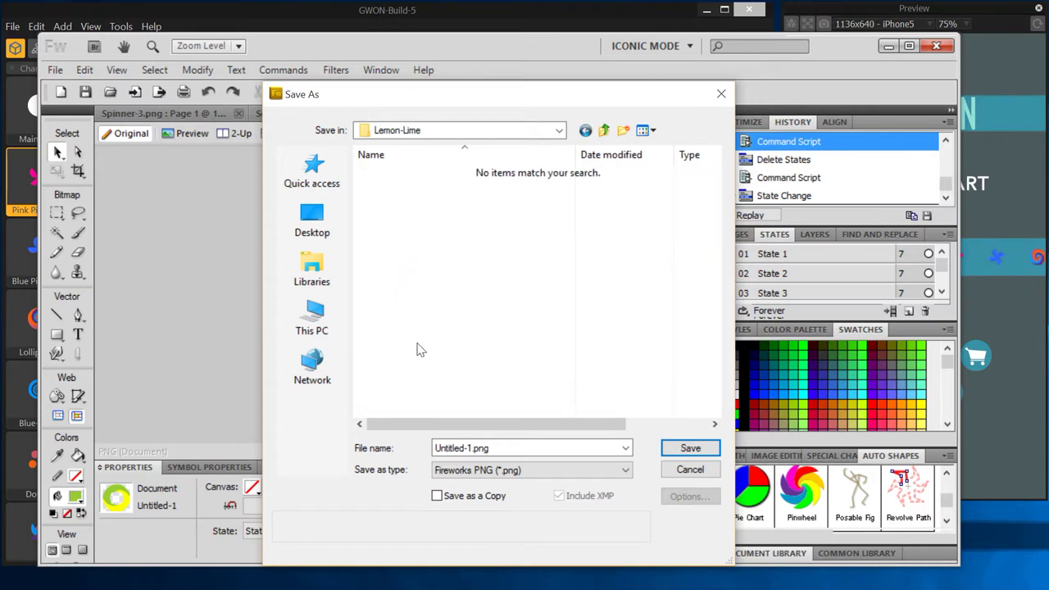
Save the document as lemon-lime in Fireworks PNG format in the Lemon-Lime folder
click(500, 444)
text(lemon-lime)
key(Return)
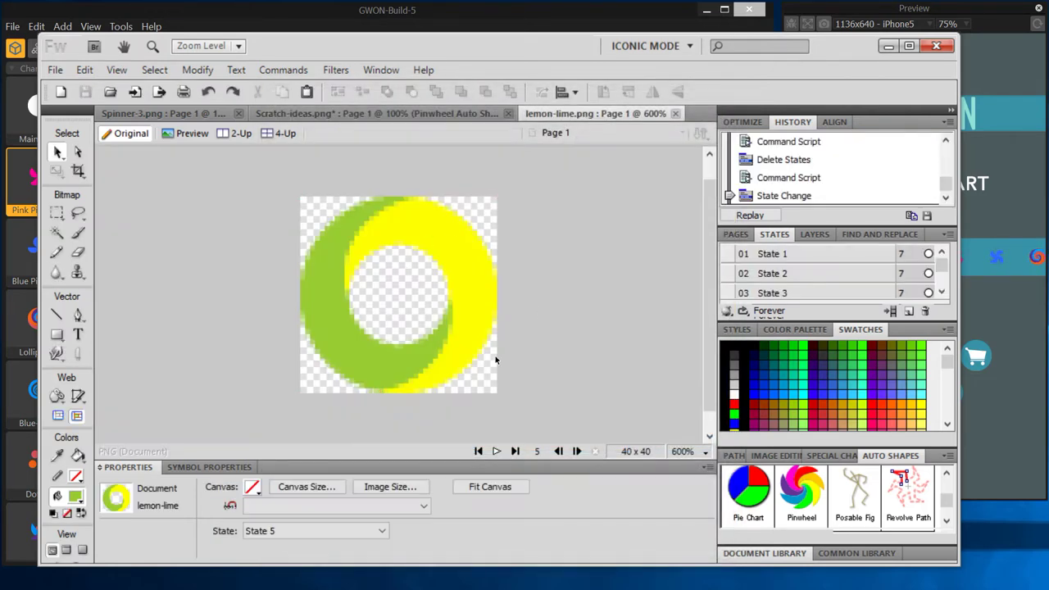
click(495, 359)
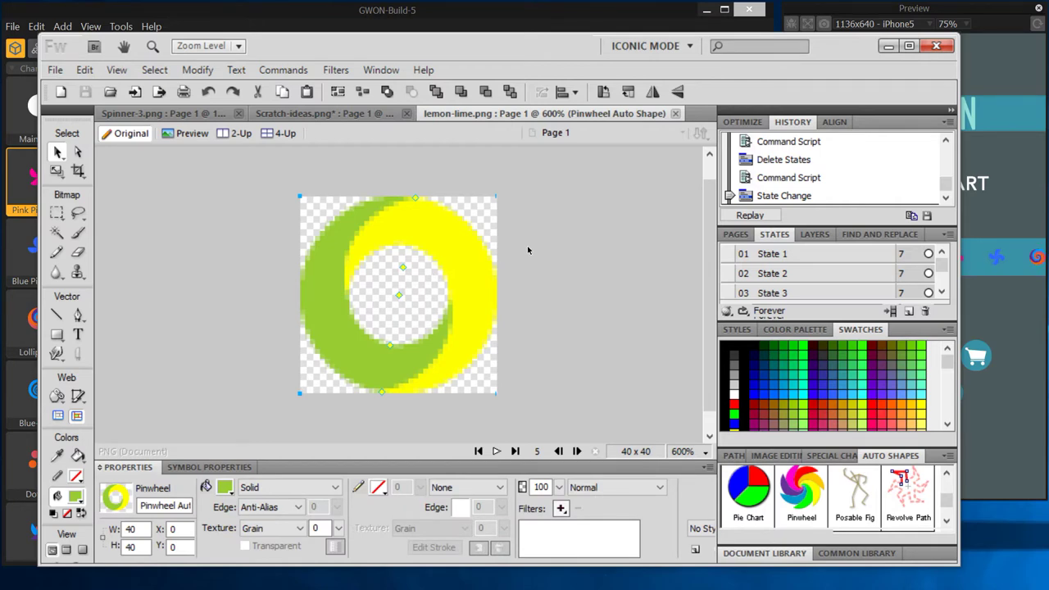
key(ctrl+shift+s)
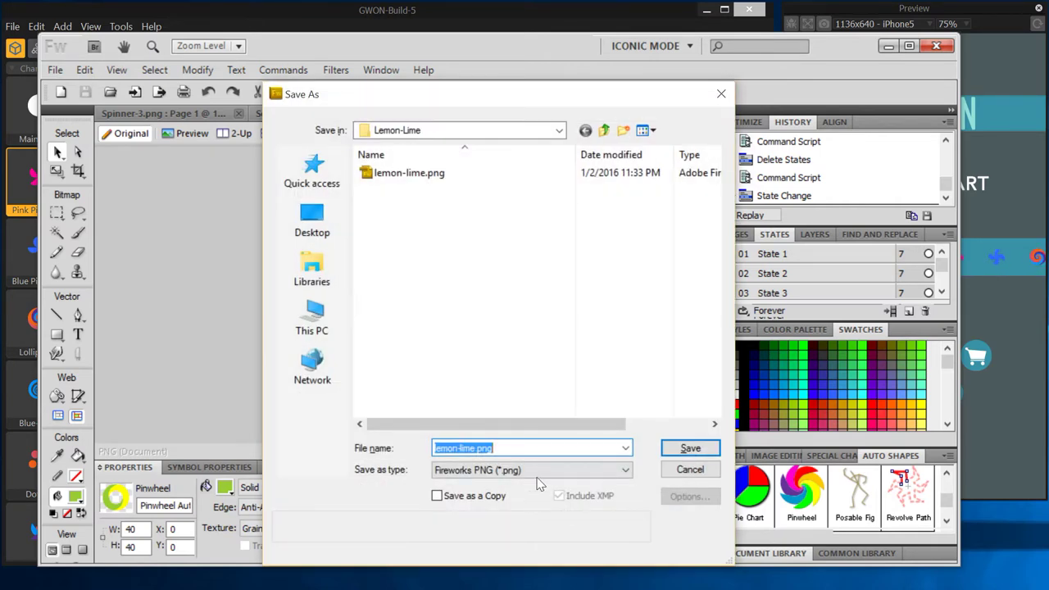
click(537, 471)
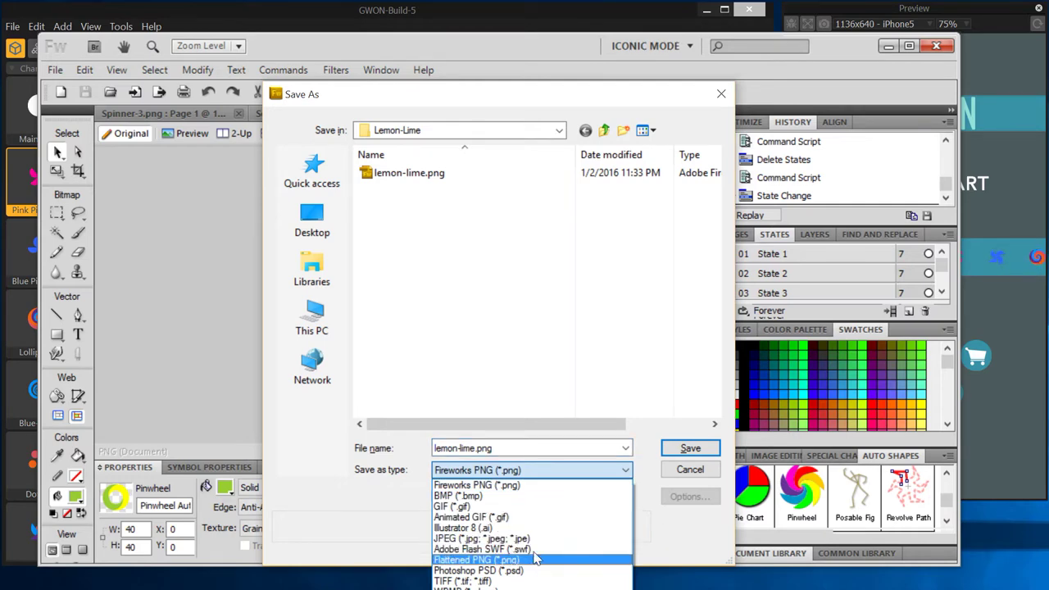
click(641, 541)
click(687, 472)
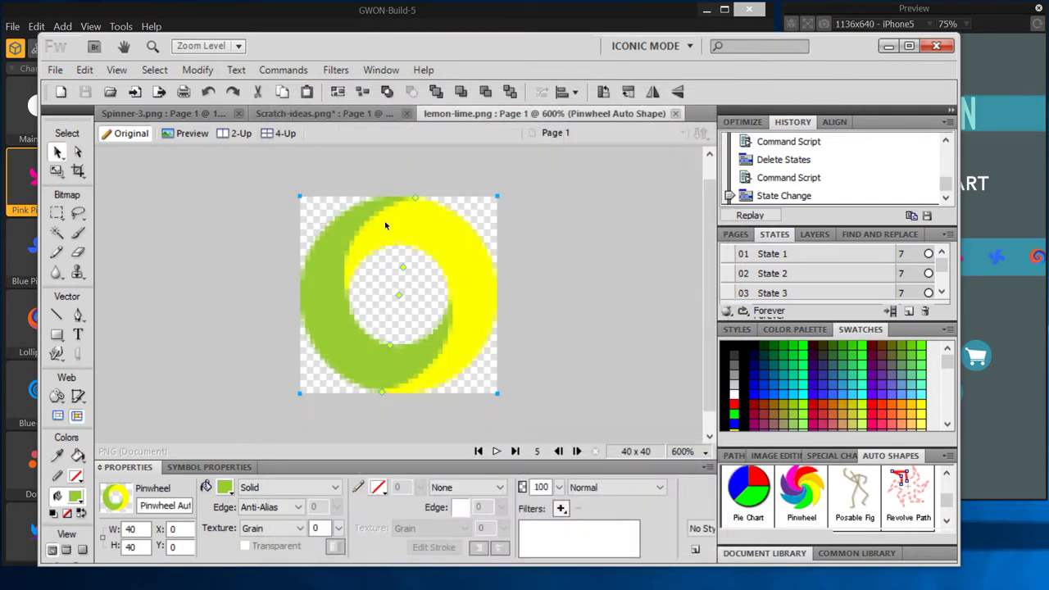
Start an export, go to the Lemon-Lime folder in Characters, and create and open a subfolder named states
key(ctrl+shift+r)
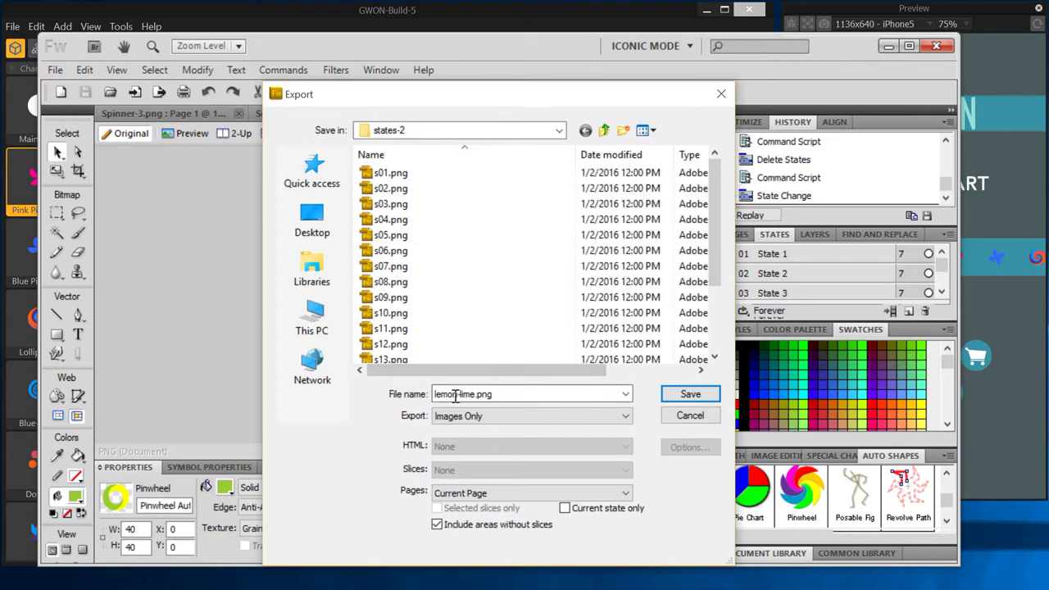
click(604, 132)
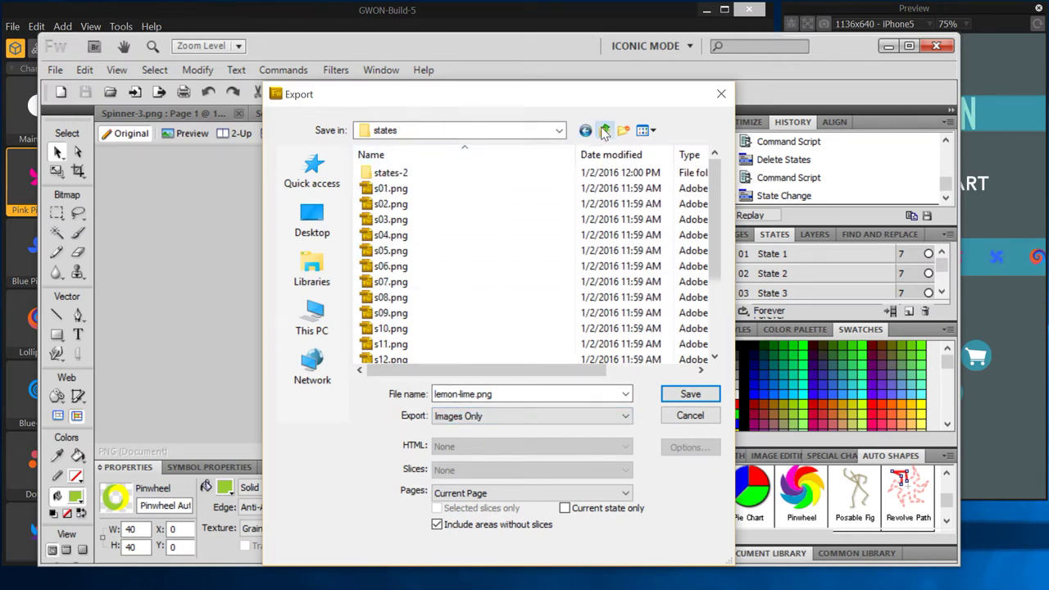
click(605, 131)
click(604, 131)
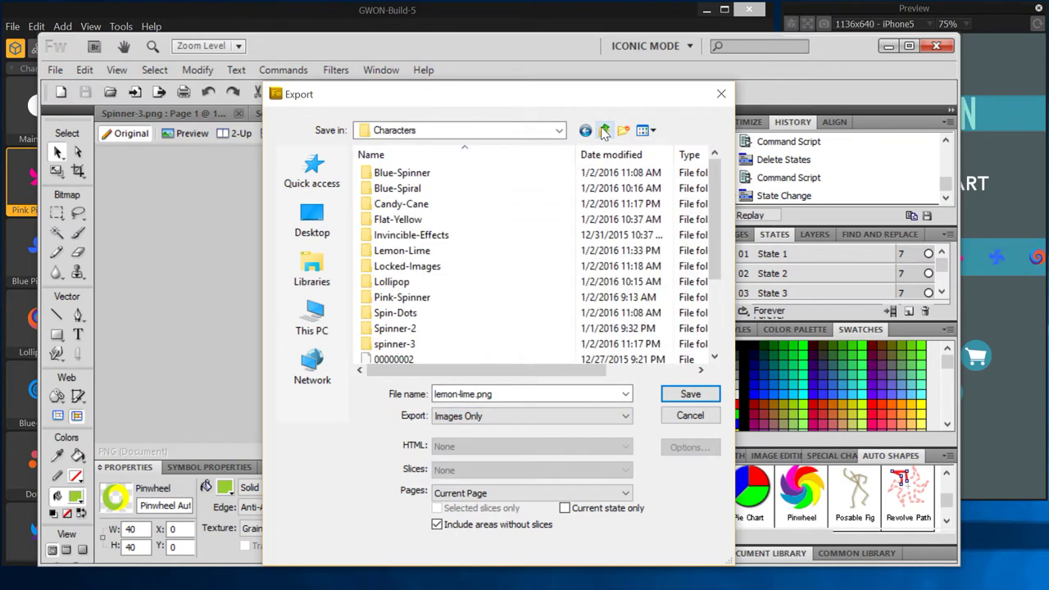
double_click(395, 250)
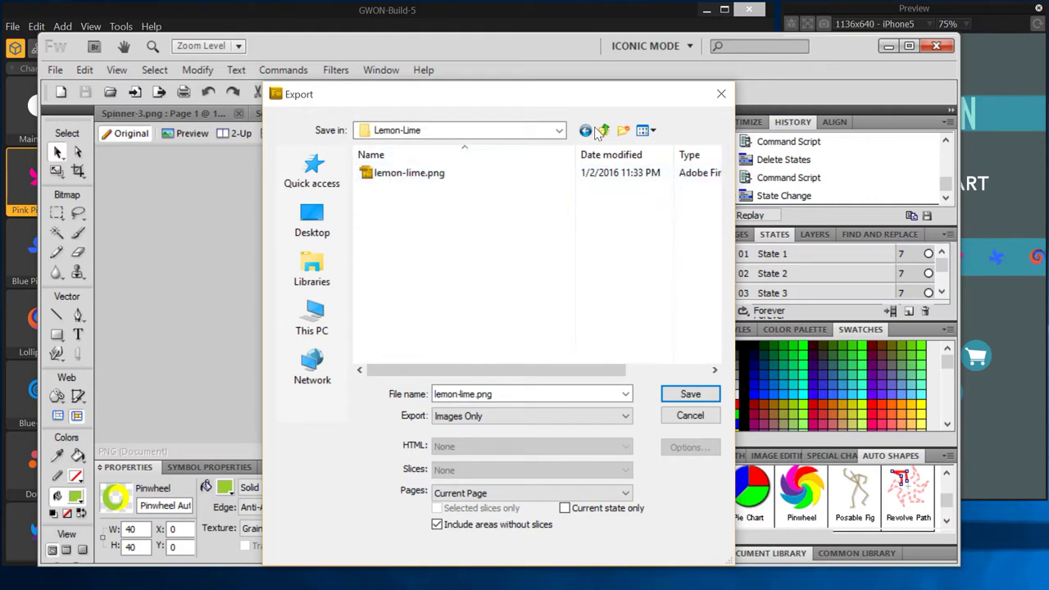
click(623, 131)
text(states)
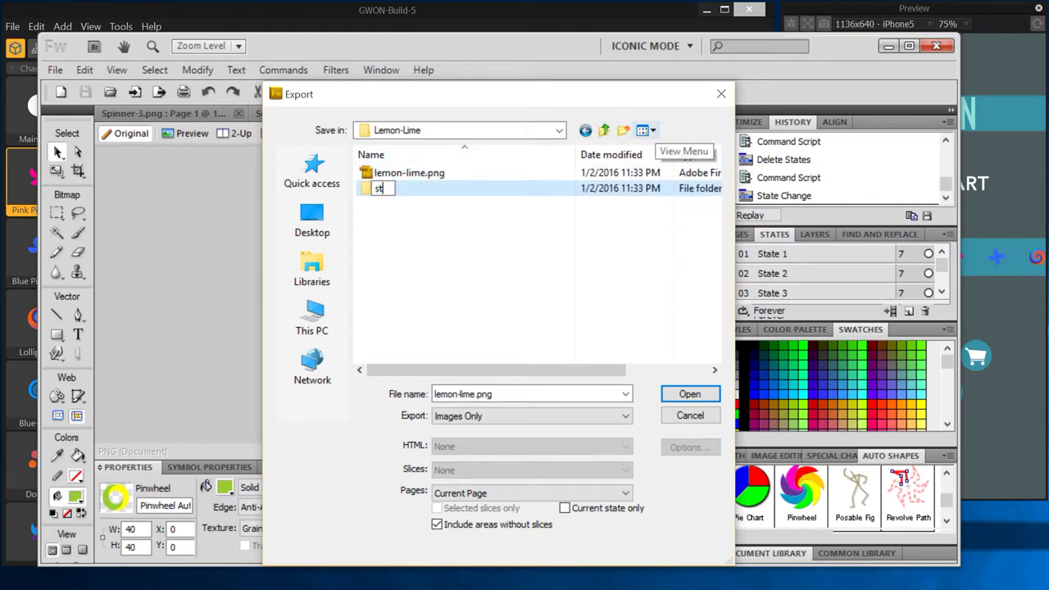
key(Return)
key(Return)
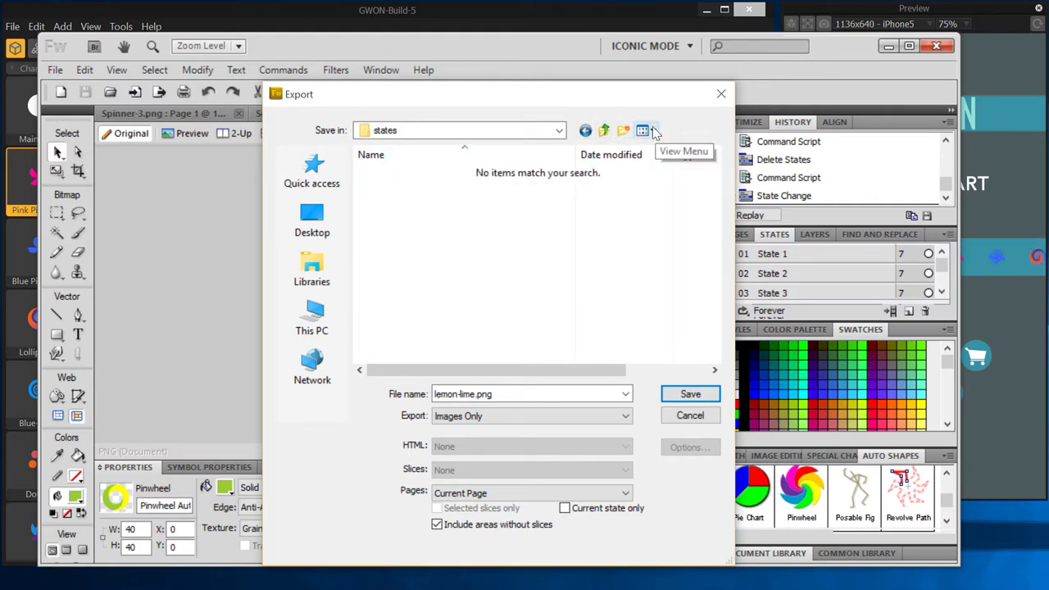
Export the document as States to Files into the states folder with Trim images turned off
click(509, 417)
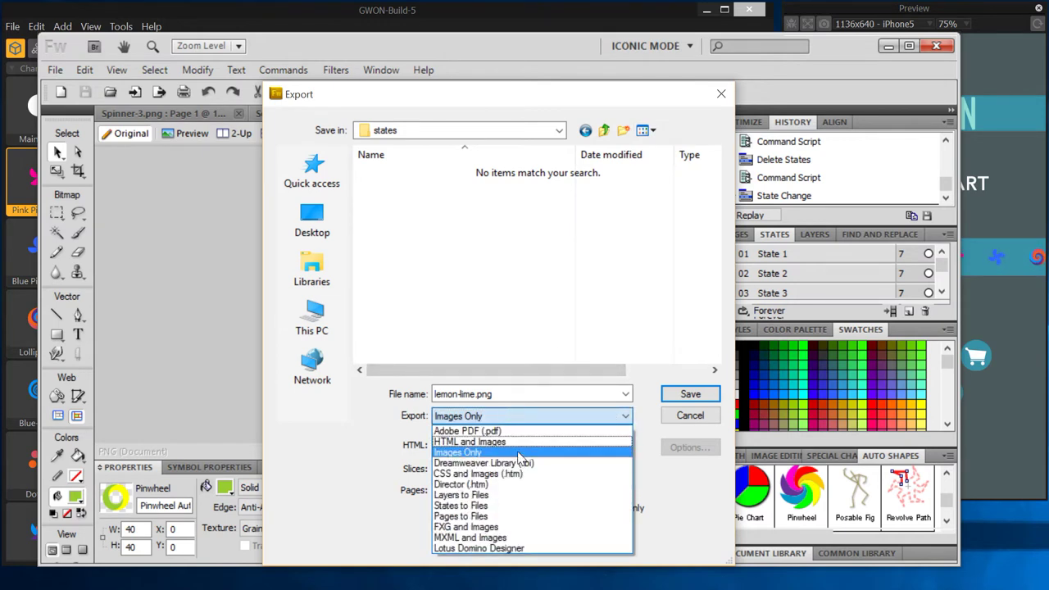
click(531, 505)
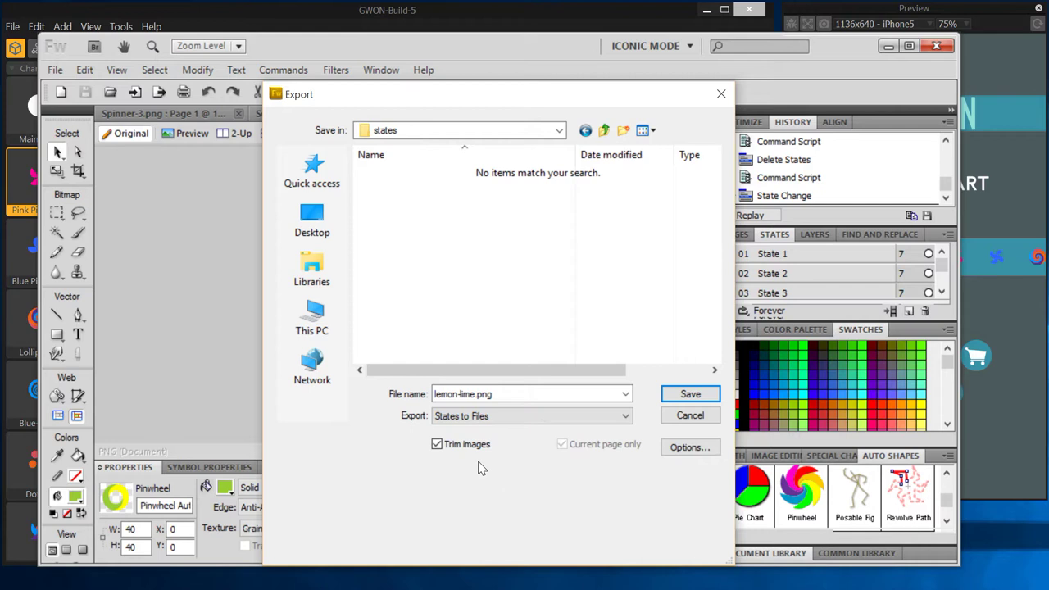
click(437, 445)
click(691, 395)
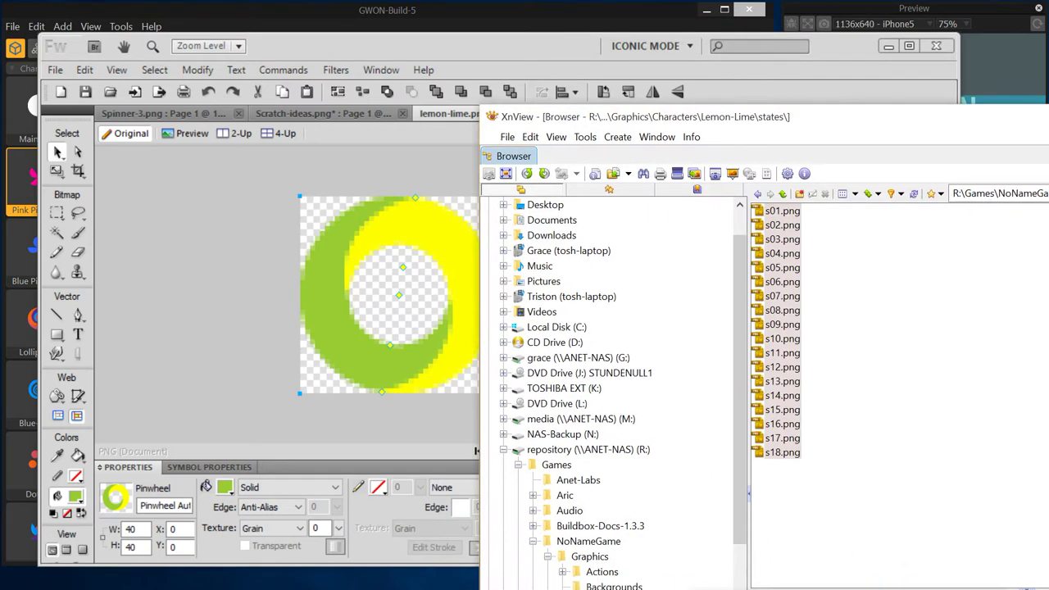
In XnView, check the contents of the Lemon-Lime folder and its states subfolder
drag(1048, 28, 713, 28)
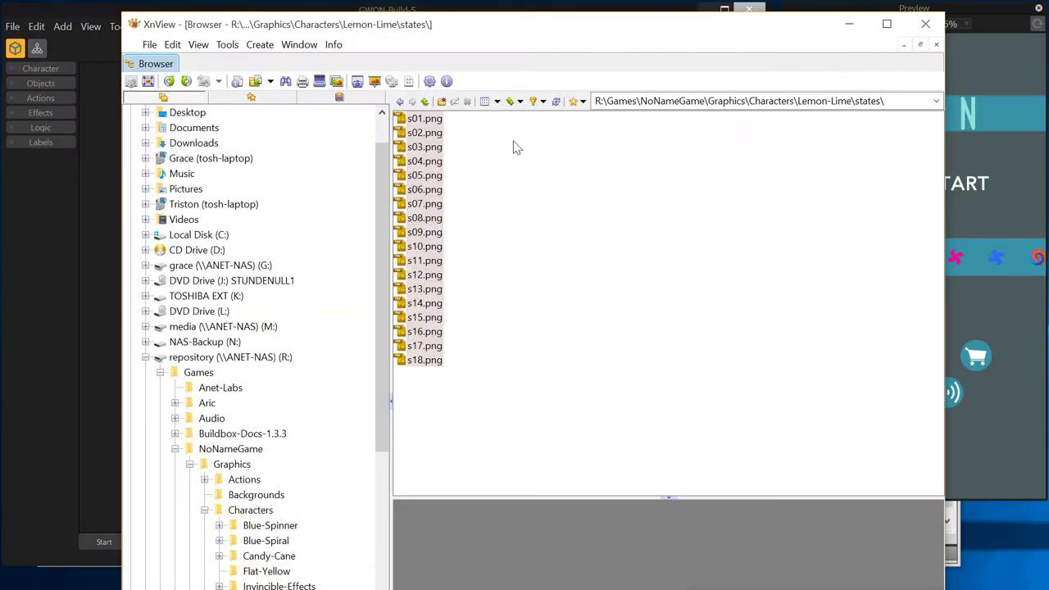
drag(591, 31, 517, 5)
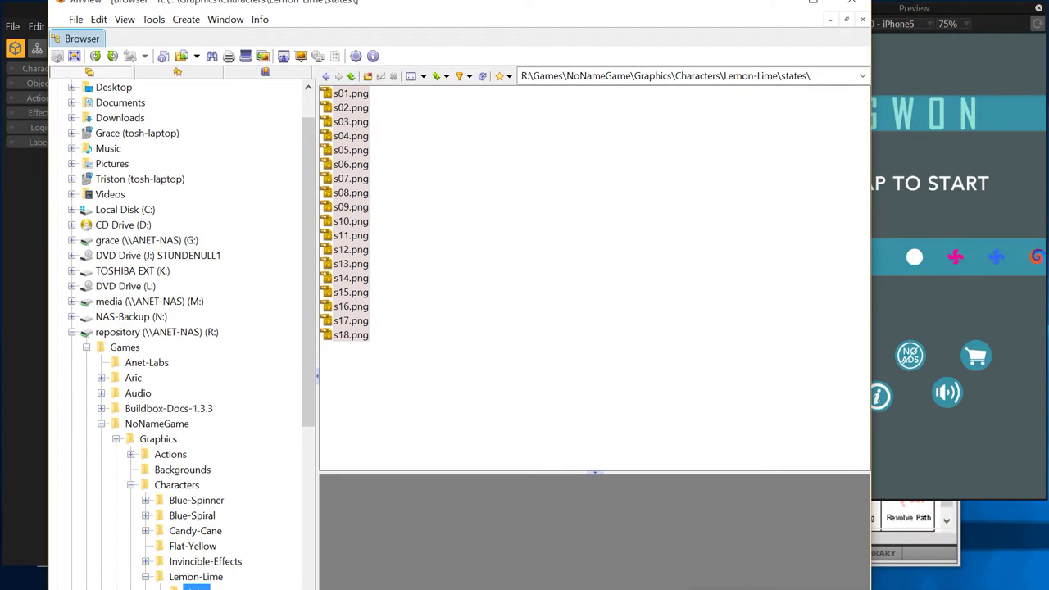
scroll(202, 524, down, 2)
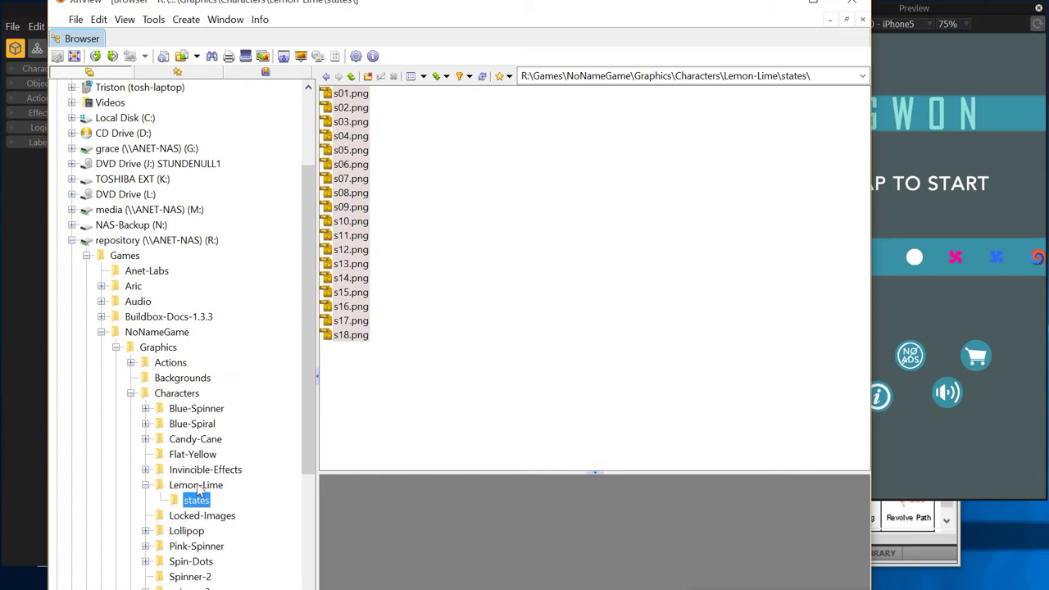
click(198, 486)
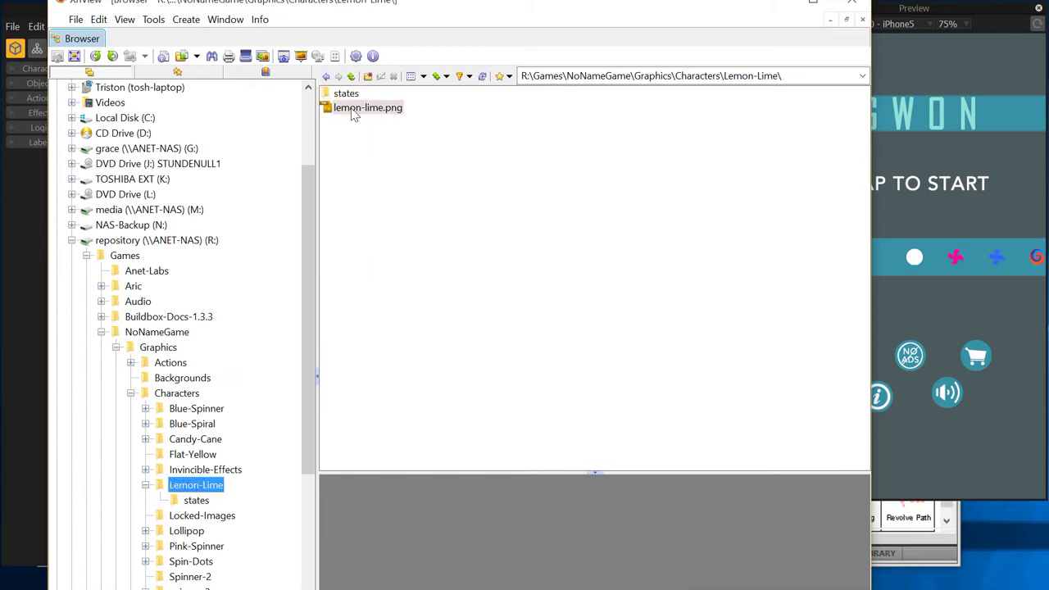
click(198, 501)
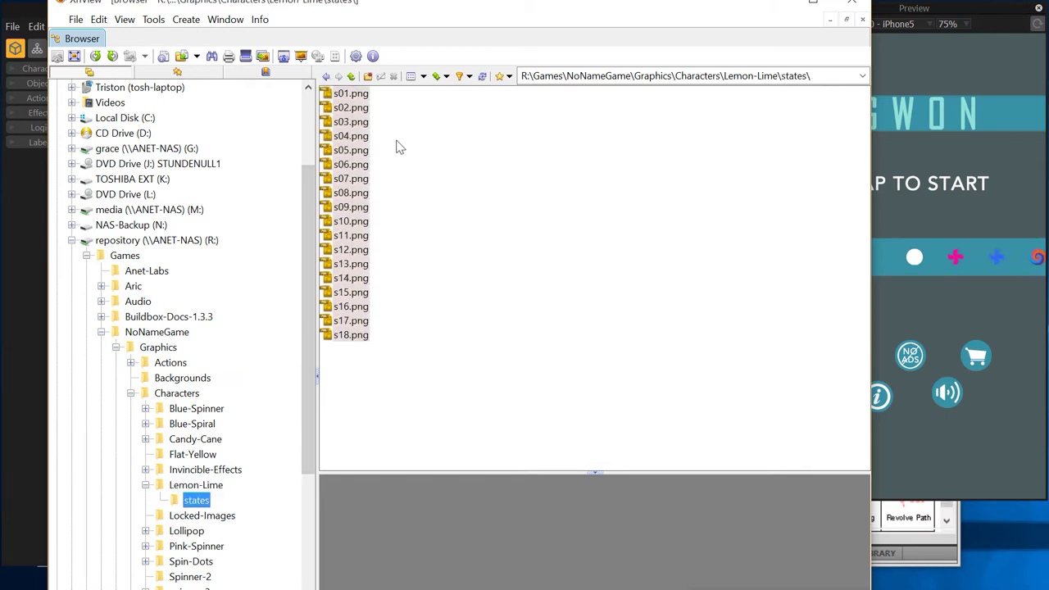
Add the exported images s01.png to s18.png from XnView to the GWON-Build-5 project as a new Character
drag(287, 3, 925, 18)
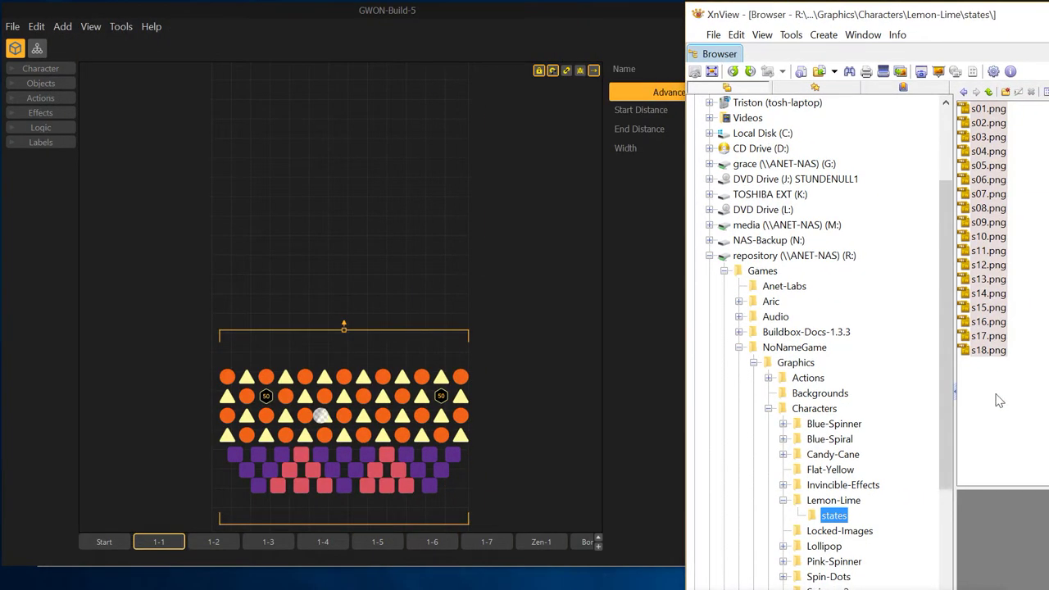
drag(988, 388, 200, 194)
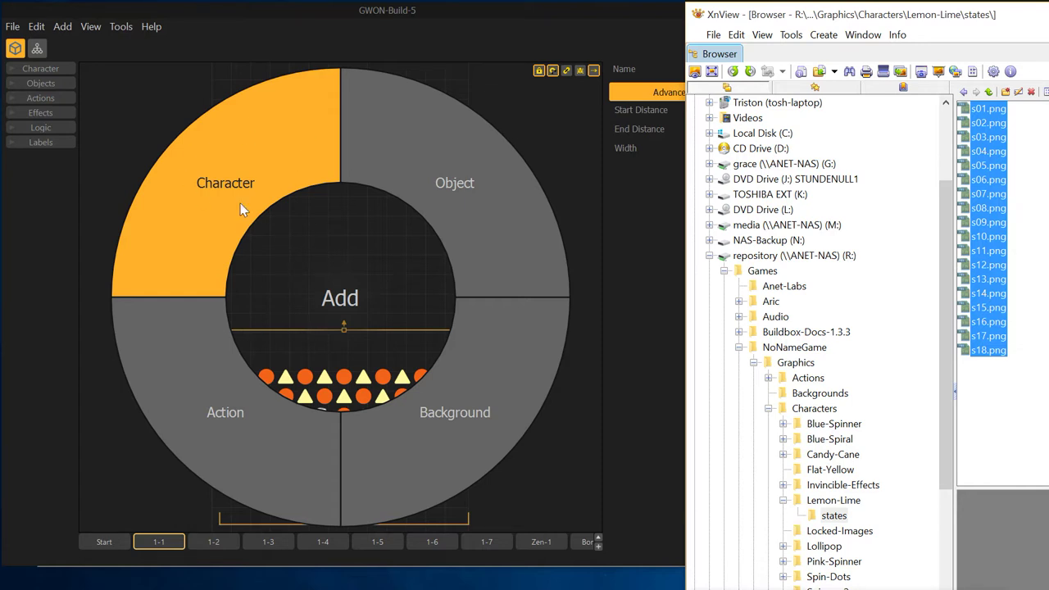
click(320, 222)
Rename the new Untitled character in the GWON-Build-5 project as Lemon-lime
click(18, 70)
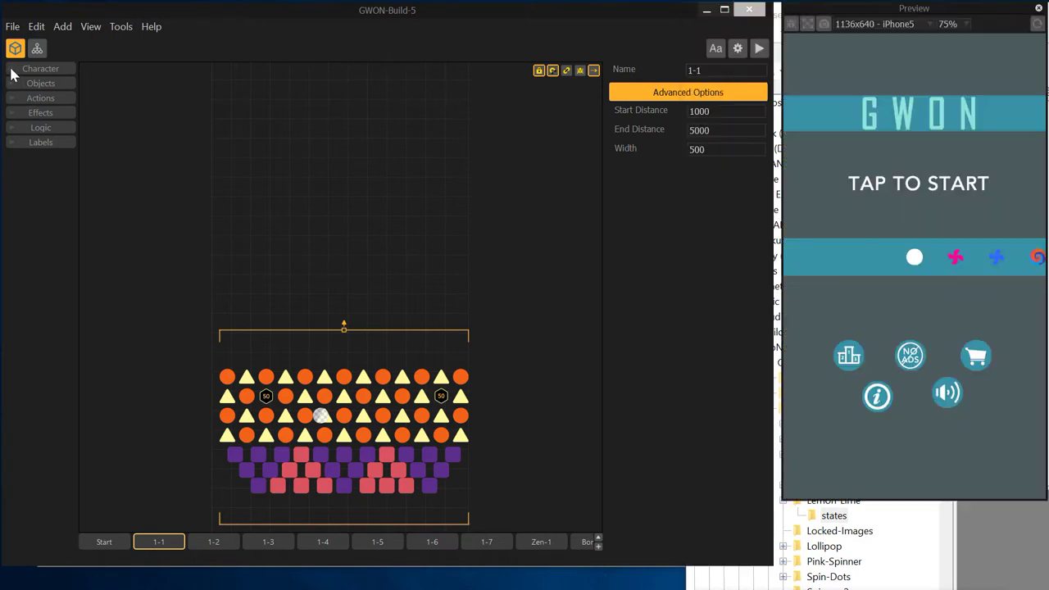
scroll(38, 274, down, 3)
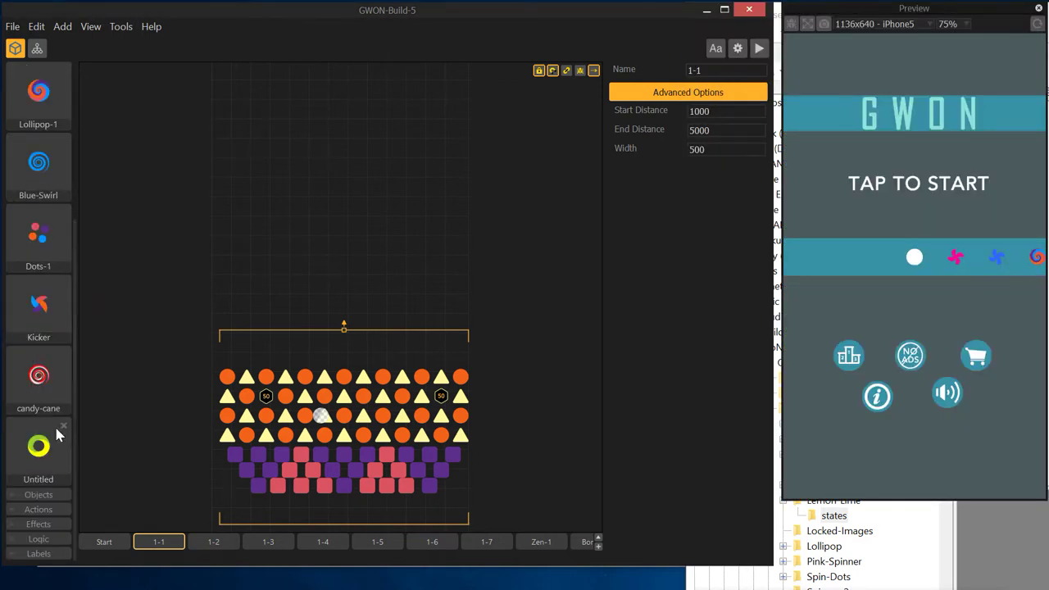
click(39, 455)
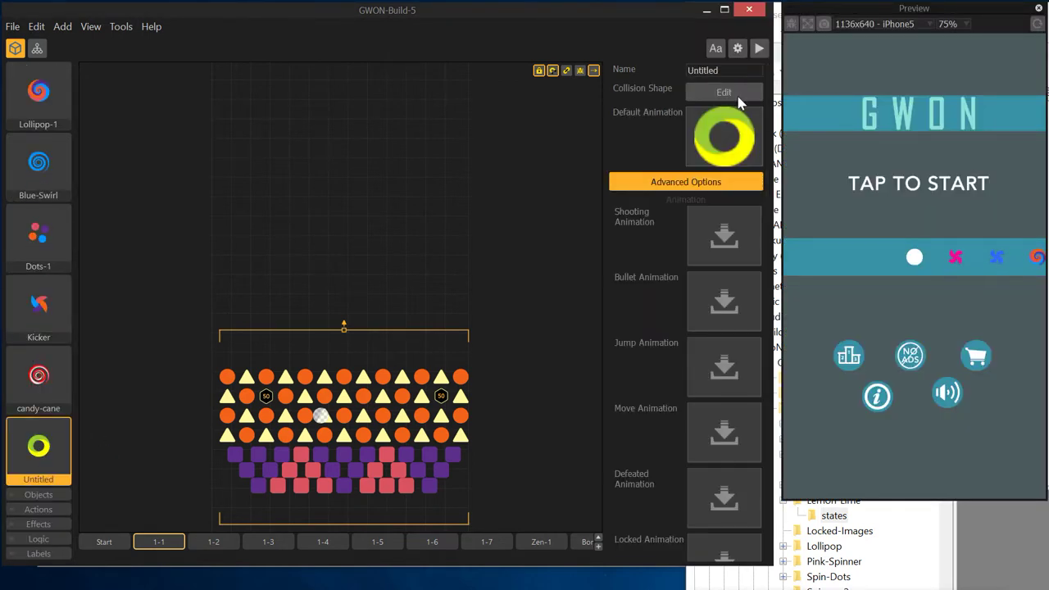
double_click(712, 71)
text(Lemon-lime)
key(Return)
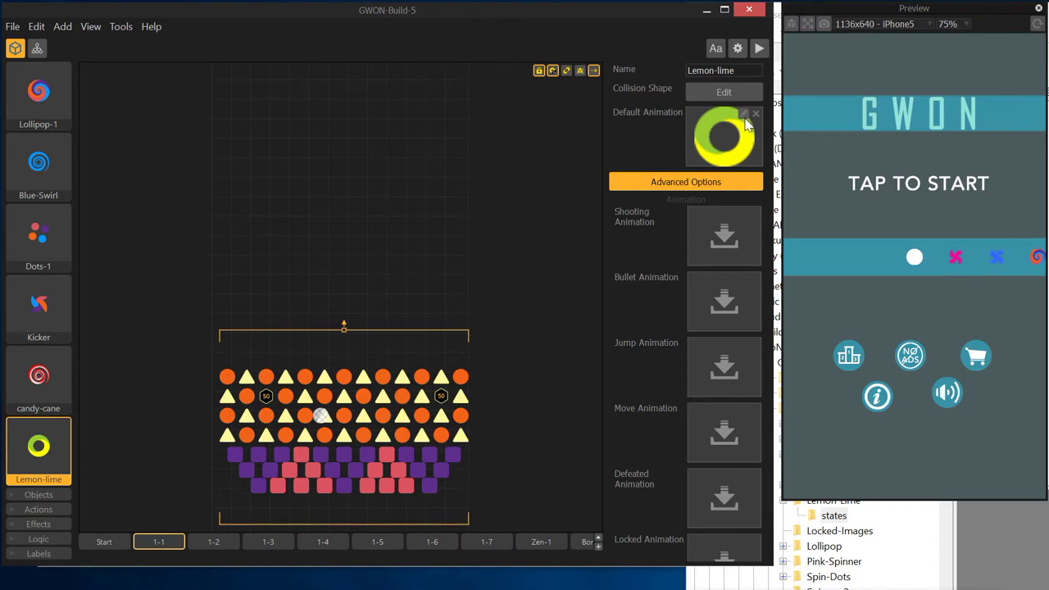